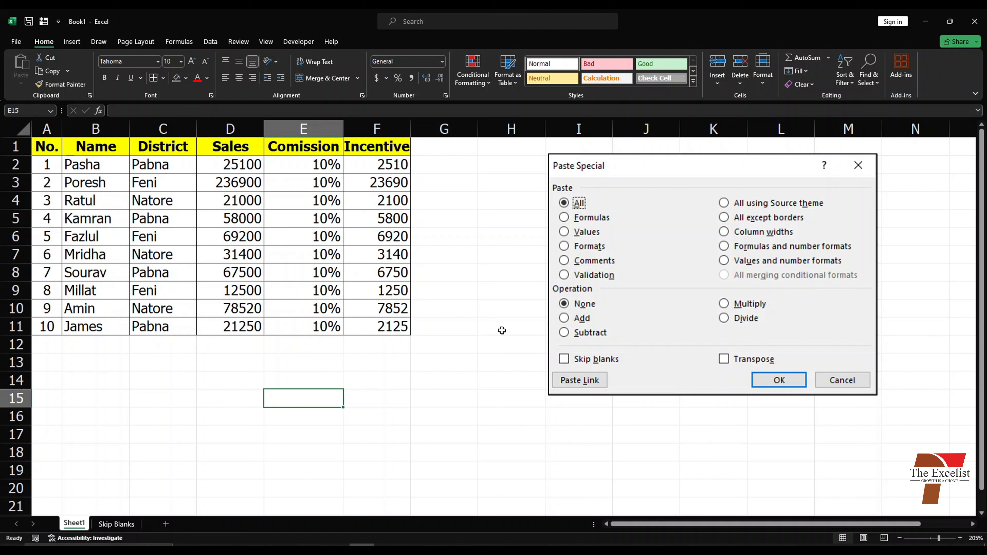
# Move the Paste Special picture slightly upward and go through the table's columns from No. to Incentive.
pyautogui.moveTo(647, 165)
pyautogui.mouseDown()
pyautogui.moveTo(655, 158)
pyautogui.moveTo(645, 153)
pyautogui.mouseUp()
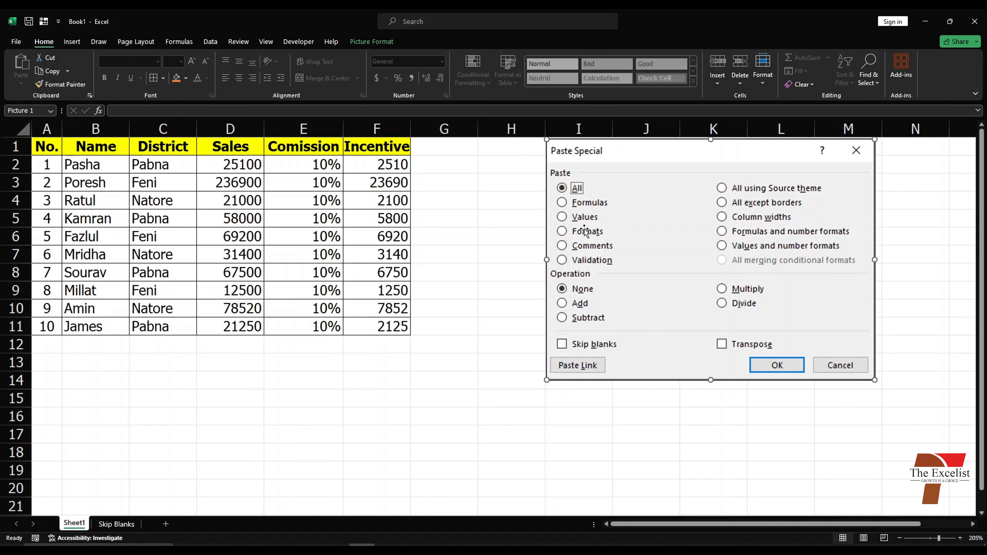
pyautogui.click(49, 164)
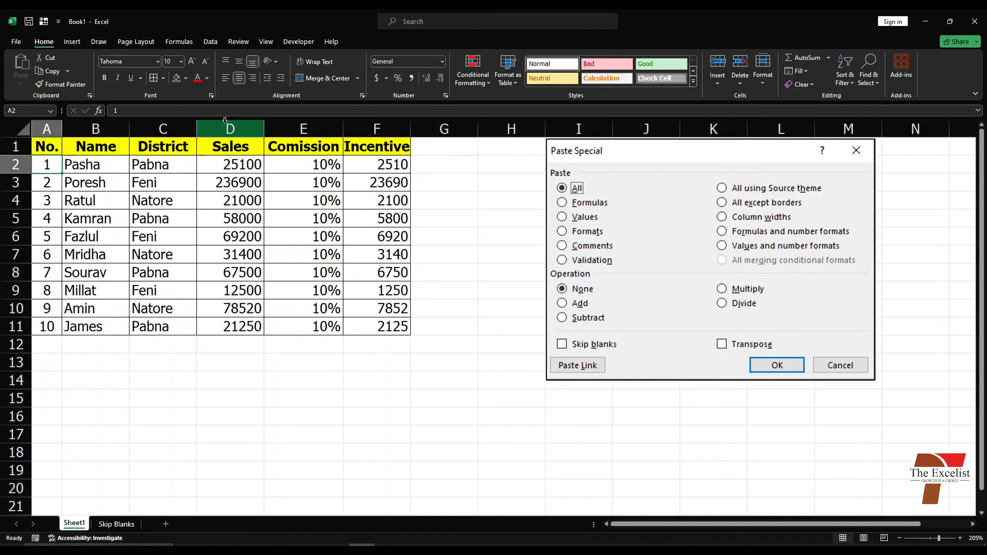
pyautogui.click(104, 121)
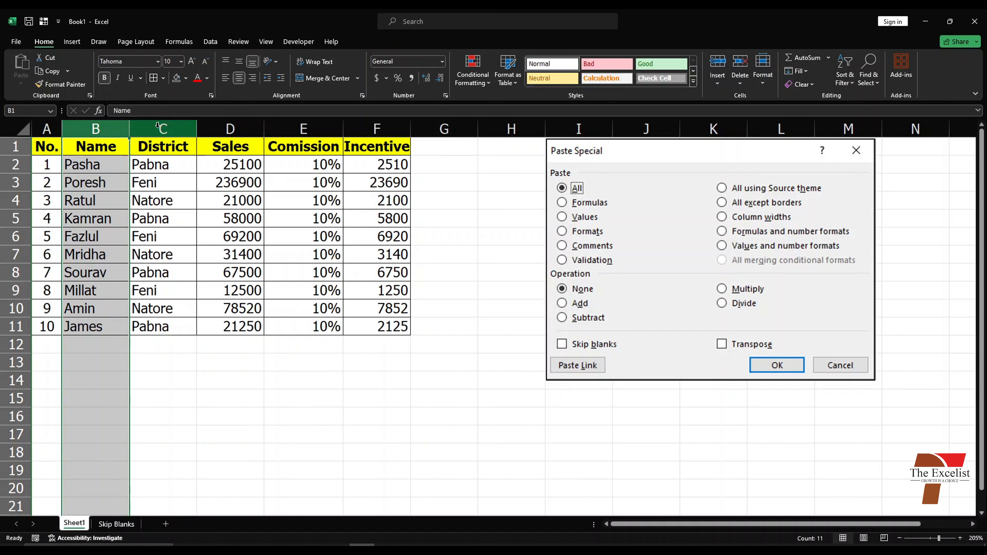
pyautogui.click(183, 128)
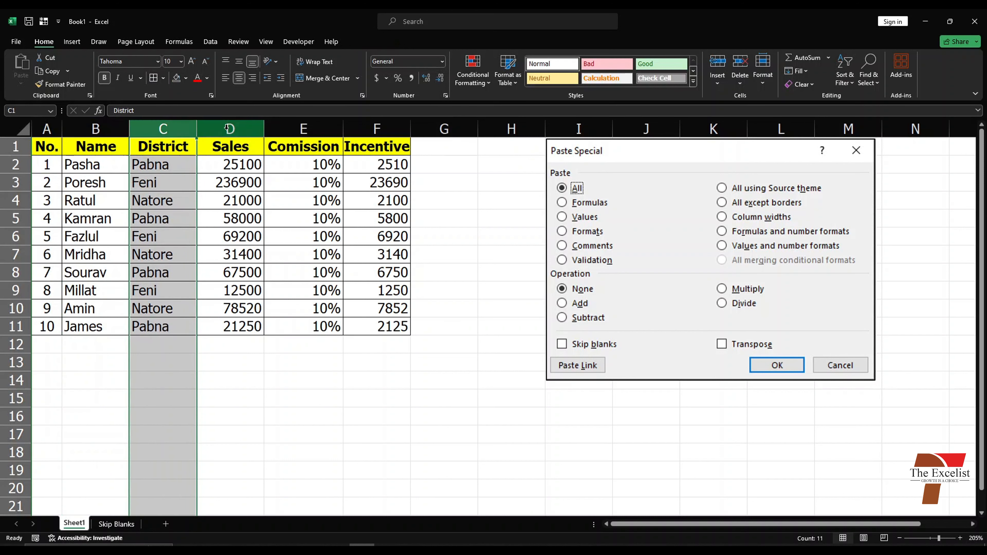
pyautogui.click(227, 128)
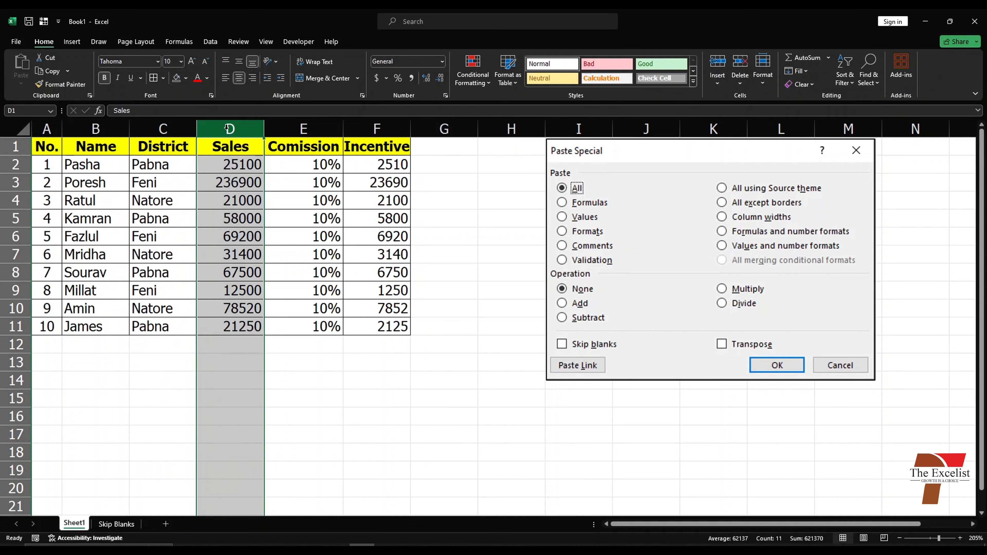
pyautogui.click(306, 127)
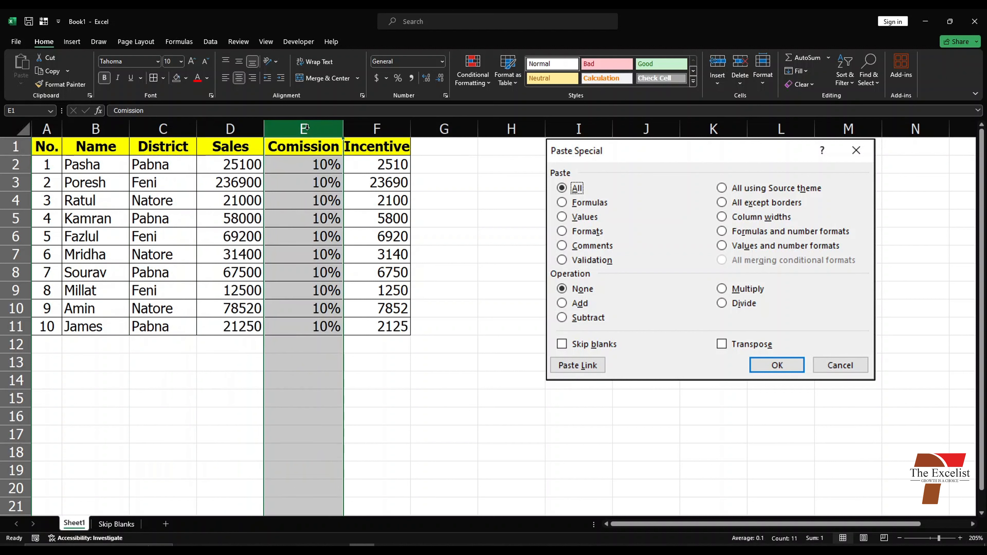
pyautogui.click(365, 131)
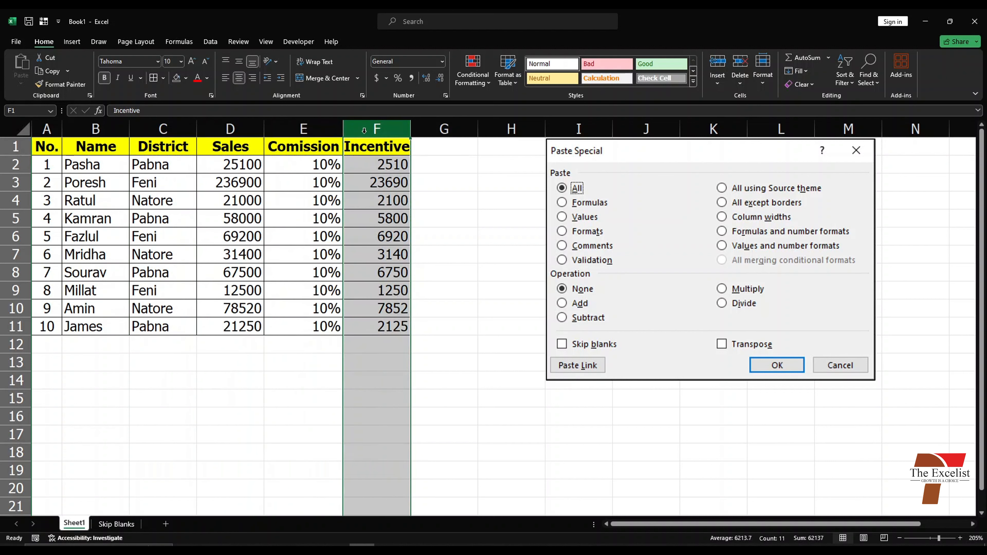
# Apply the comma number style without decimals to the Sales values D2:D11 and the Incentive values F2:F11.
pyautogui.moveTo(232, 167); pyautogui.dragTo(237, 318)
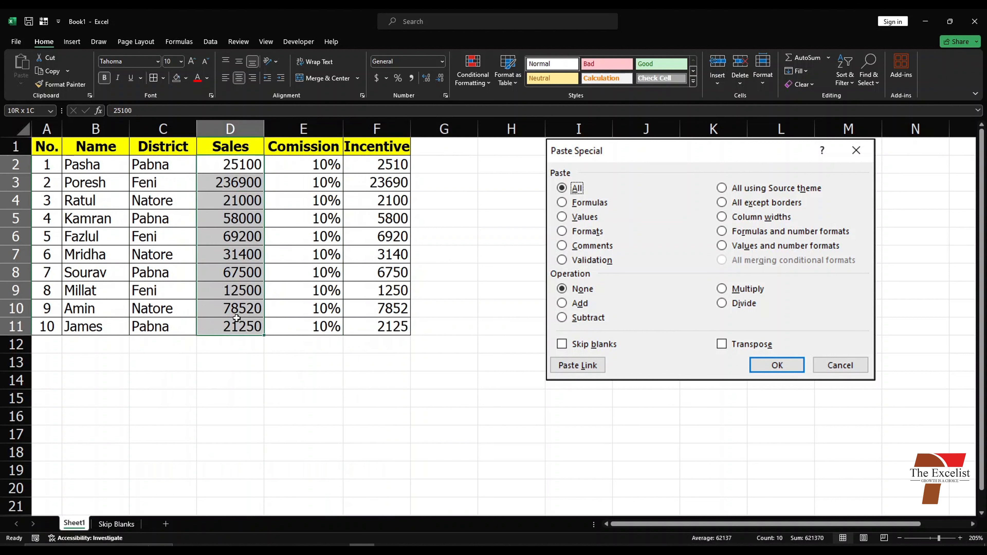
pyautogui.keyDown('ctrl'); pyautogui.moveTo(389, 167); pyautogui.dragTo(387, 327); pyautogui.keyUp('ctrl')
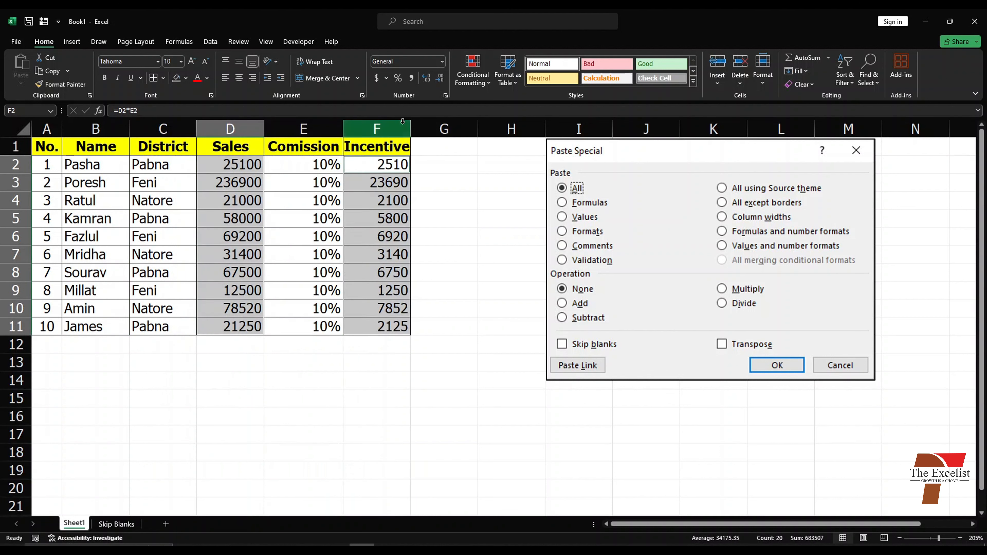
pyautogui.click(412, 78)
pyautogui.click(441, 78)
pyautogui.click(440, 77)
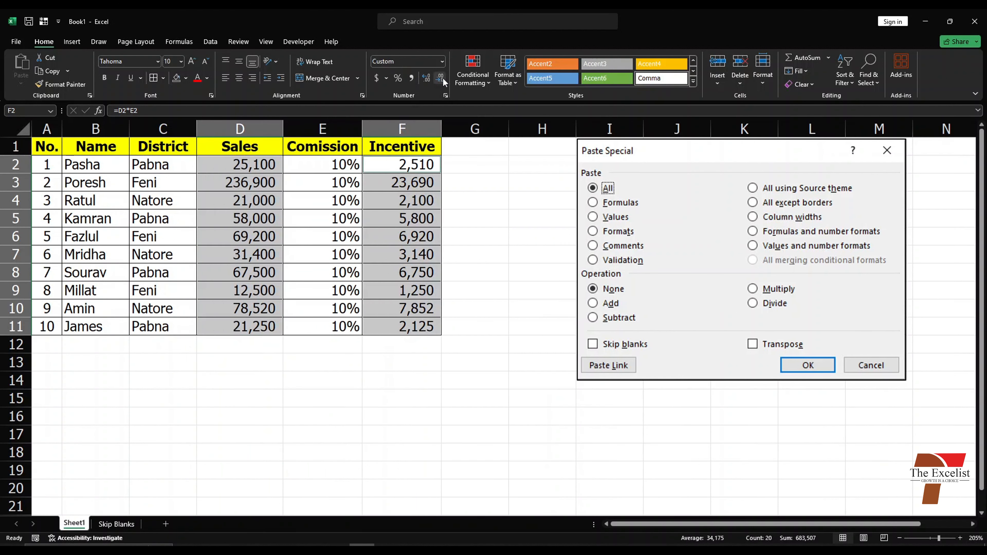
pyautogui.click(516, 255)
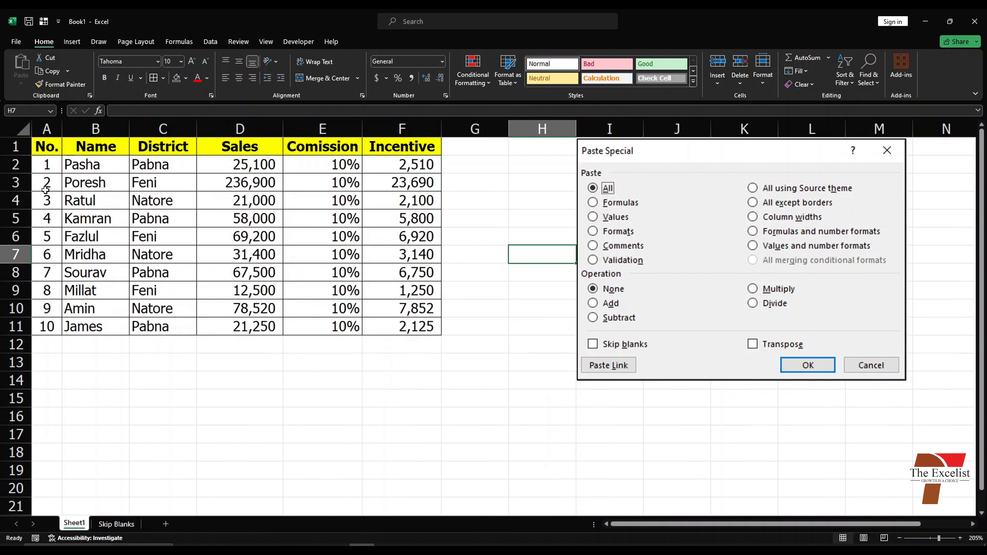
# Copy the range A1:F5 with an ordinary copy and paste it at cell A14.
pyautogui.moveTo(39, 145); pyautogui.dragTo(409, 215)
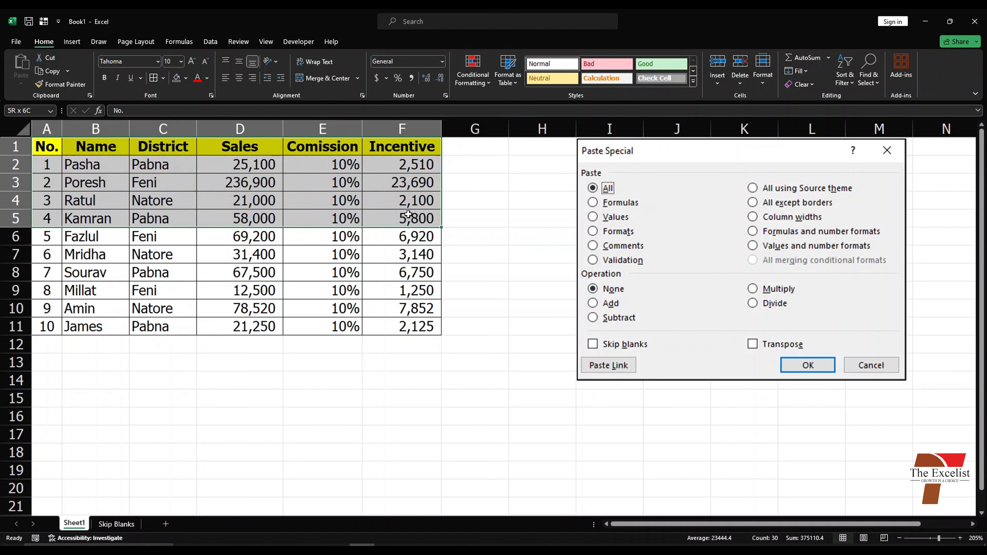
pyautogui.hotkey('ctrl', 'c')
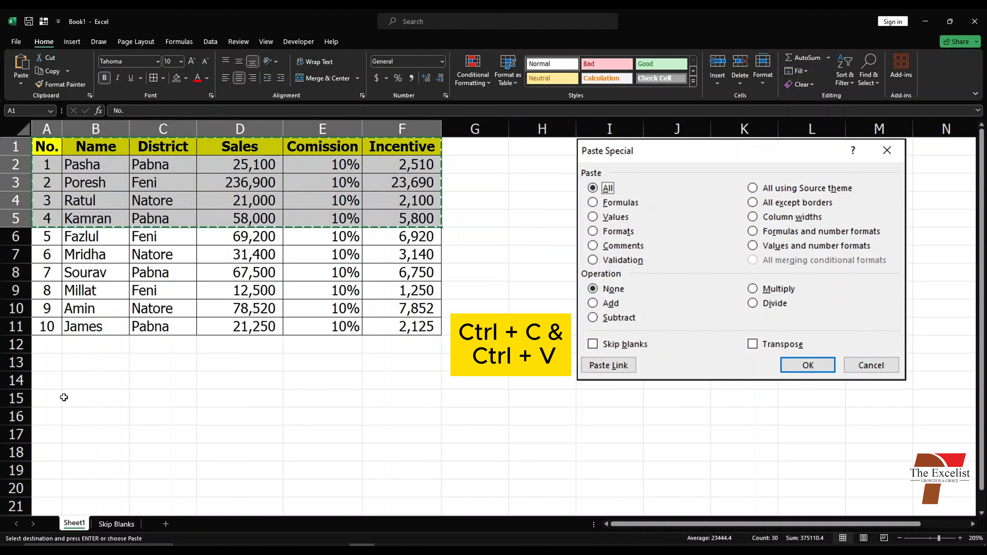
pyautogui.click(55, 383)
pyautogui.hotkey('ctrl', 'v')
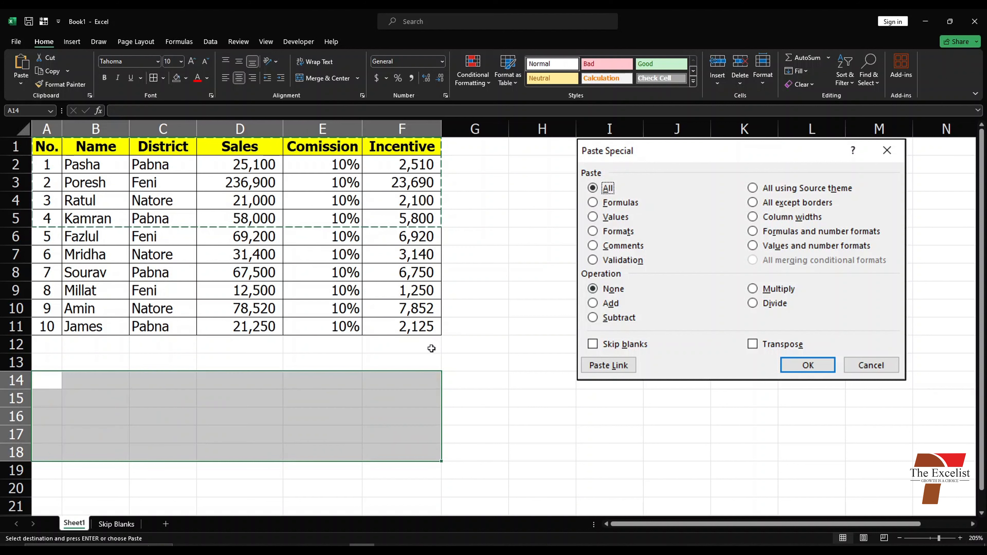
pyautogui.click(500, 338)
# Copy A1:F5 and review the Paste Special options for cell A14, closing the dialog without pasting.
pyautogui.moveTo(39, 146); pyautogui.dragTo(404, 218)
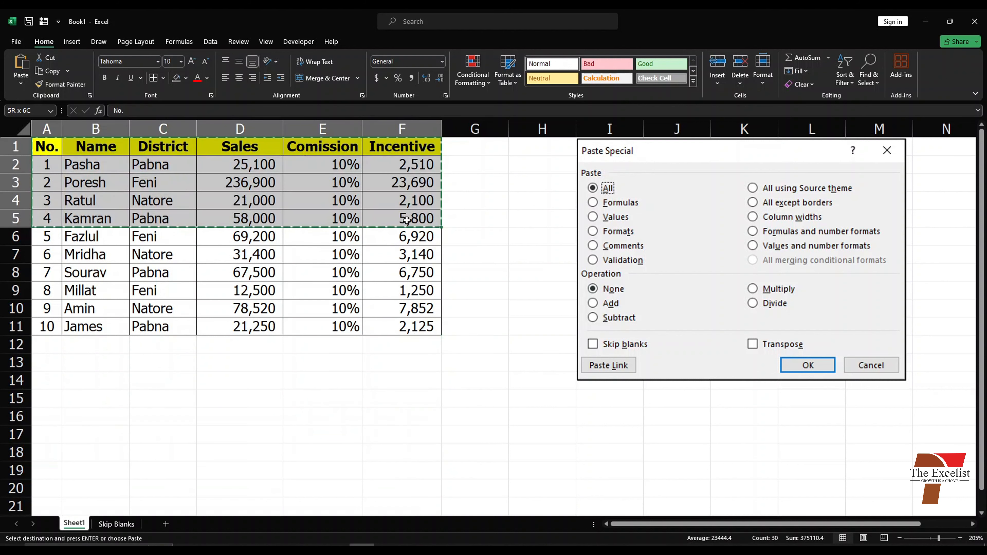
pyautogui.hotkey('ctrl', 'c')
pyautogui.click(39, 381)
pyautogui.rightClick(39, 381)
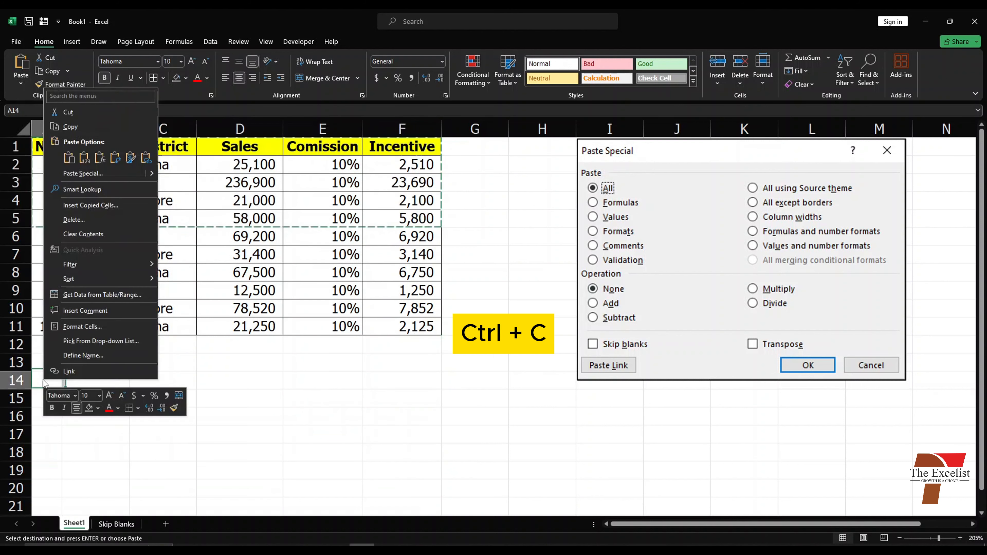
pyautogui.click(106, 179)
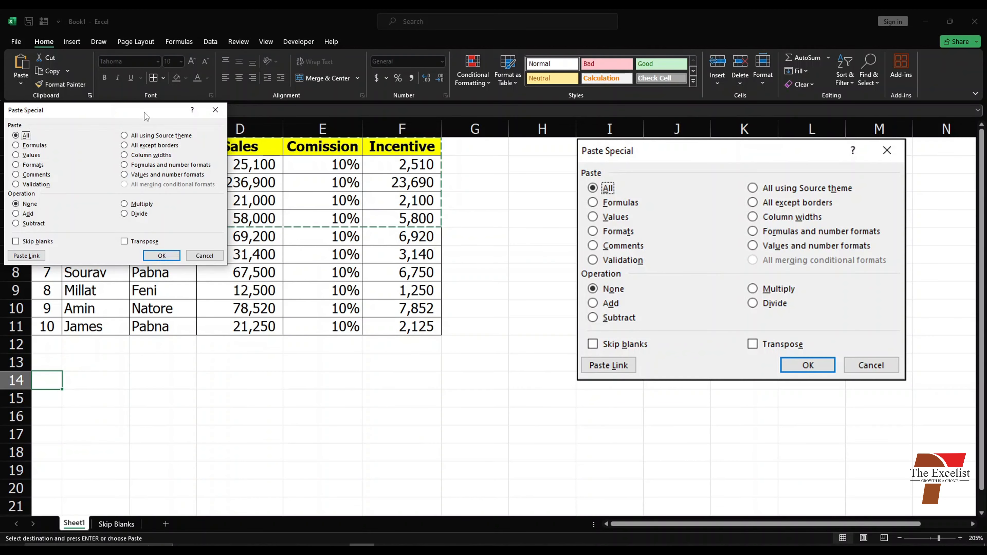
pyautogui.moveTo(145, 112); pyautogui.dragTo(501, 256)
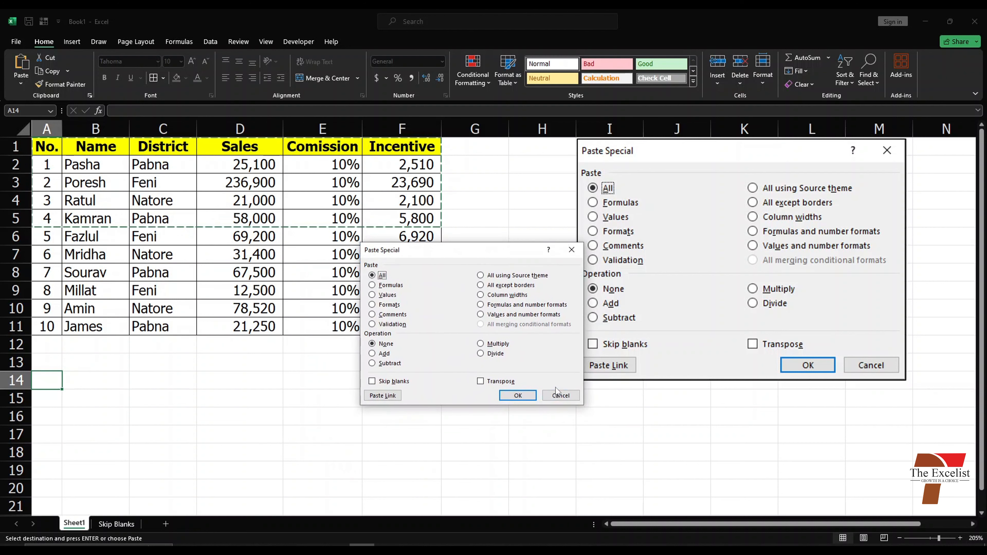
pyautogui.click(568, 400)
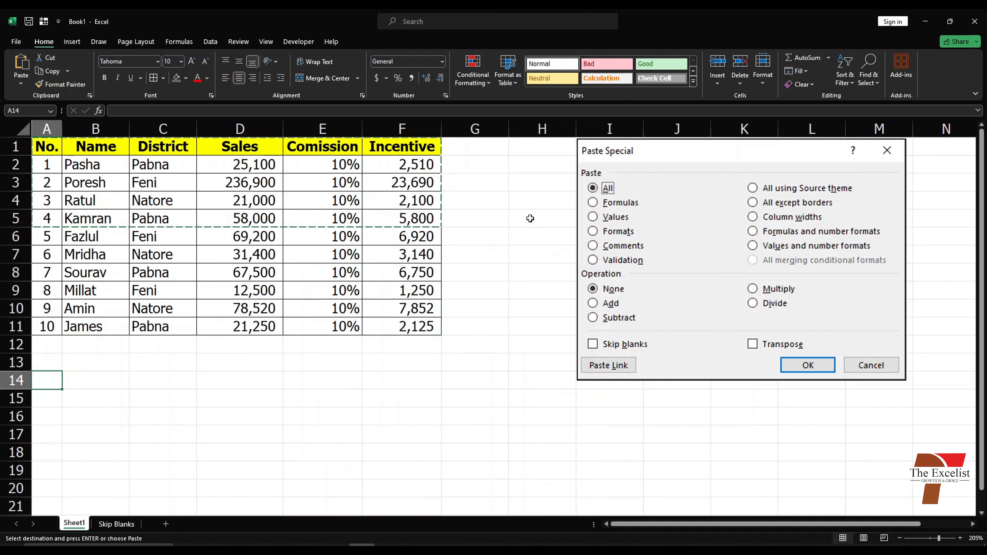
pyautogui.click(529, 216)
# Format the Incentive values F2:F11 as bold italic with a light orange fill.
pyautogui.click(412, 166)
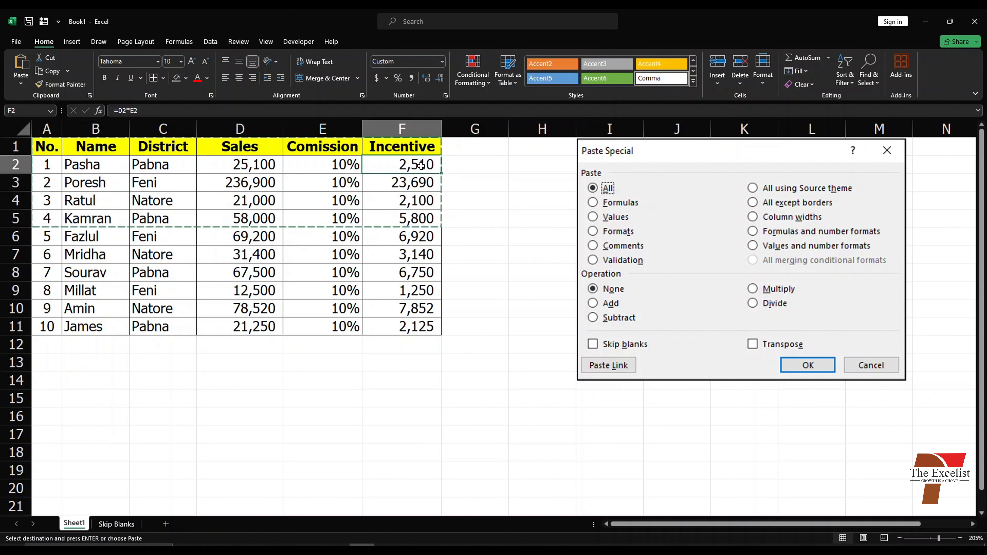
pyautogui.moveTo(416, 167); pyautogui.dragTo(420, 328)
pyautogui.hotkey('ctrl', 'b')
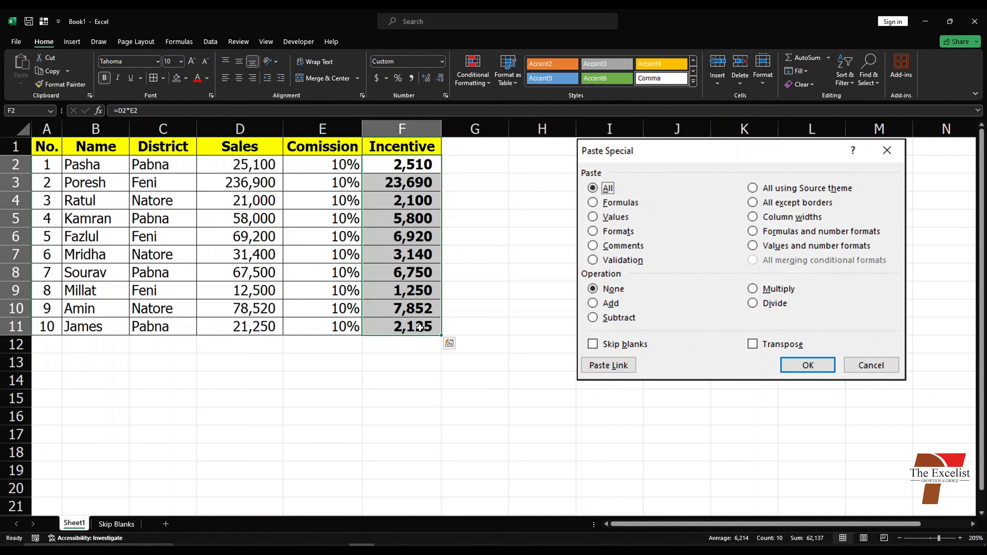
pyautogui.click(119, 78)
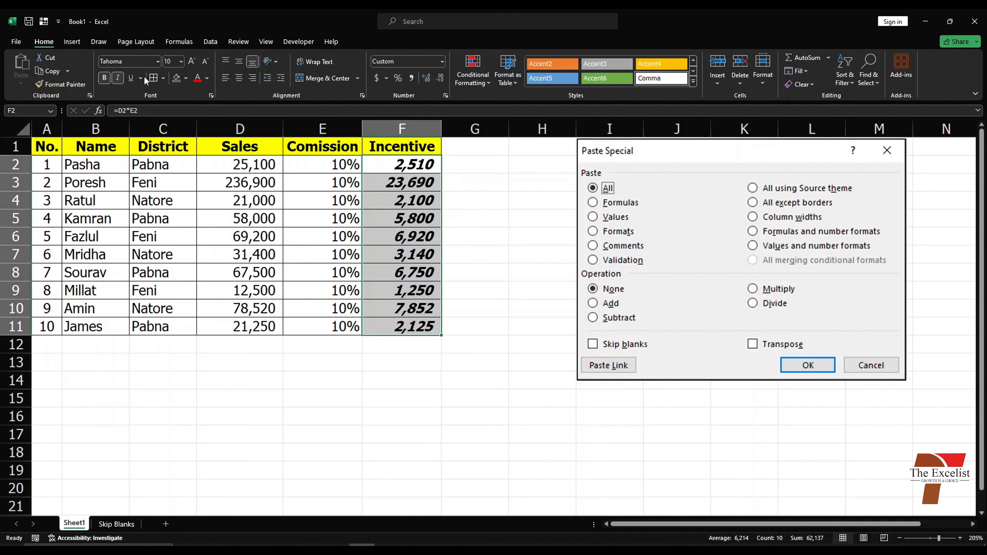
pyautogui.click(187, 78)
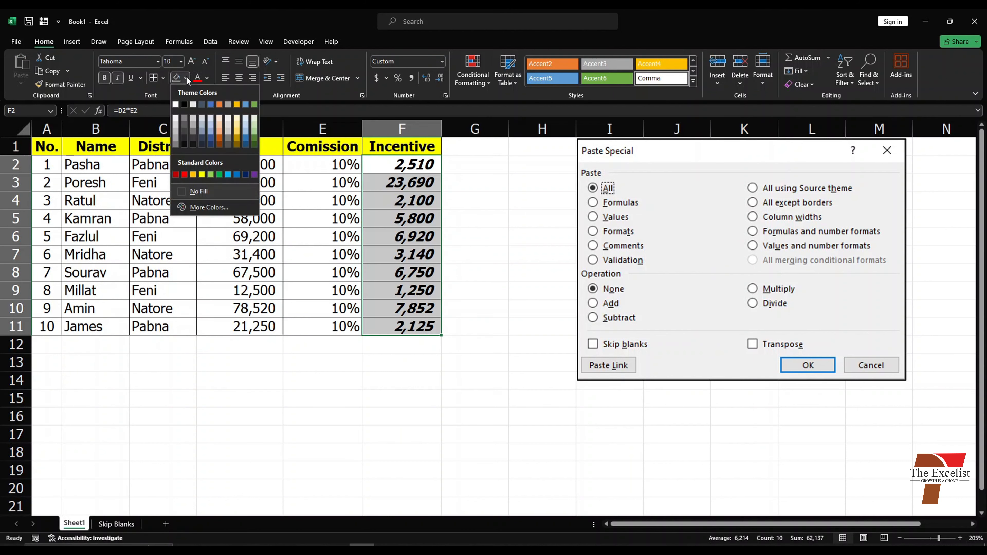
pyautogui.click(220, 123)
pyautogui.click(559, 288)
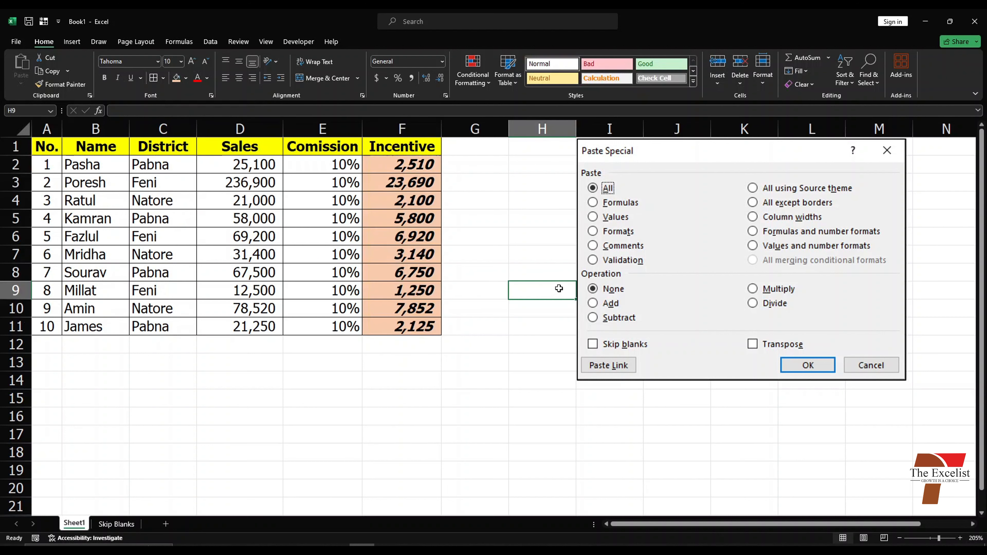
# Copy the Incentive cell F3 and paste only its formula into F16 using Paste Special.
pyautogui.click(411, 183)
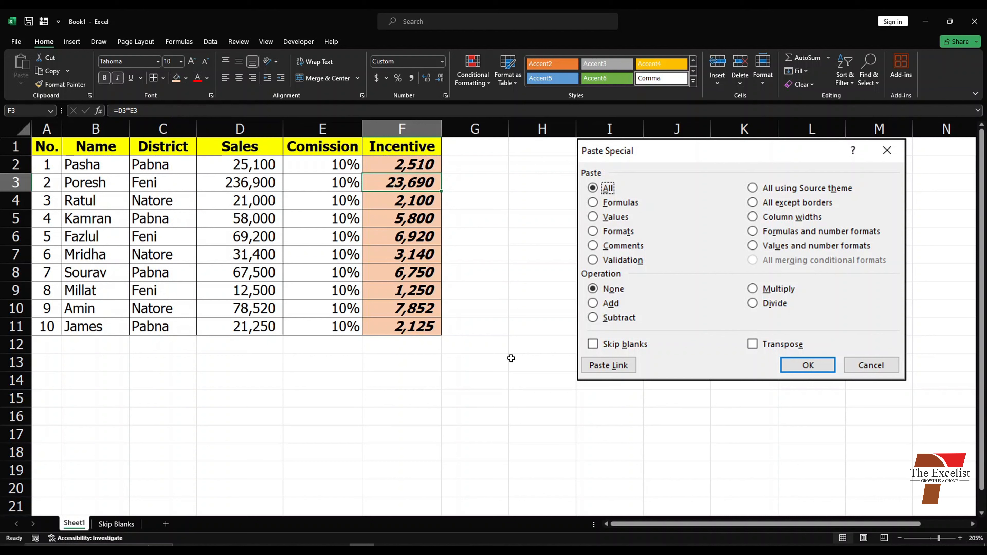
pyautogui.hotkey('ctrl', 'c')
pyautogui.rightClick(402, 421)
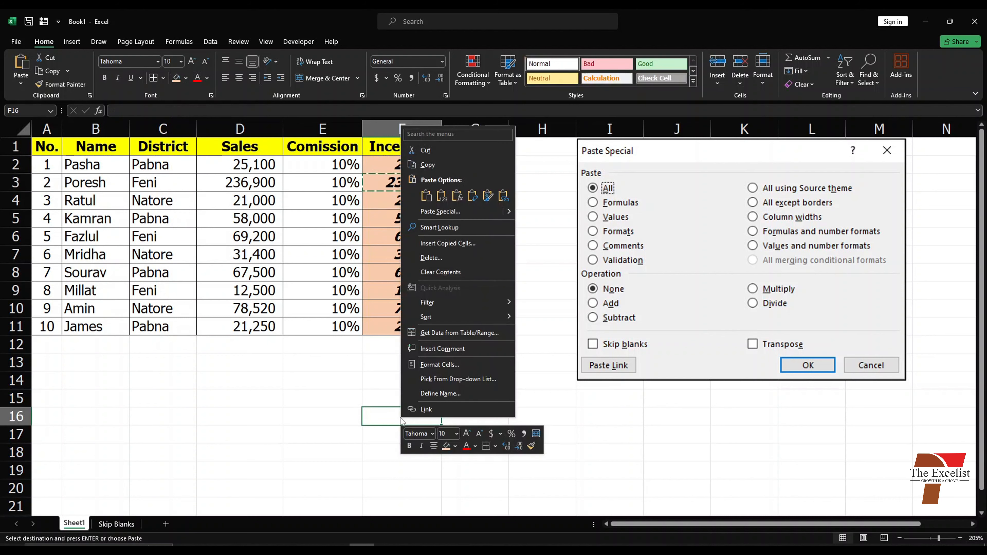
pyautogui.click(465, 212)
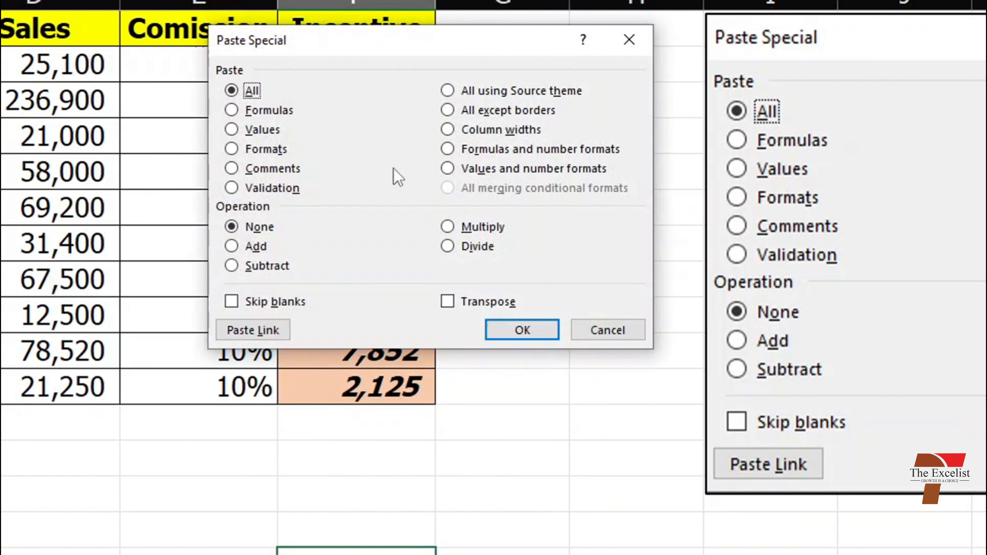
pyautogui.click(232, 111)
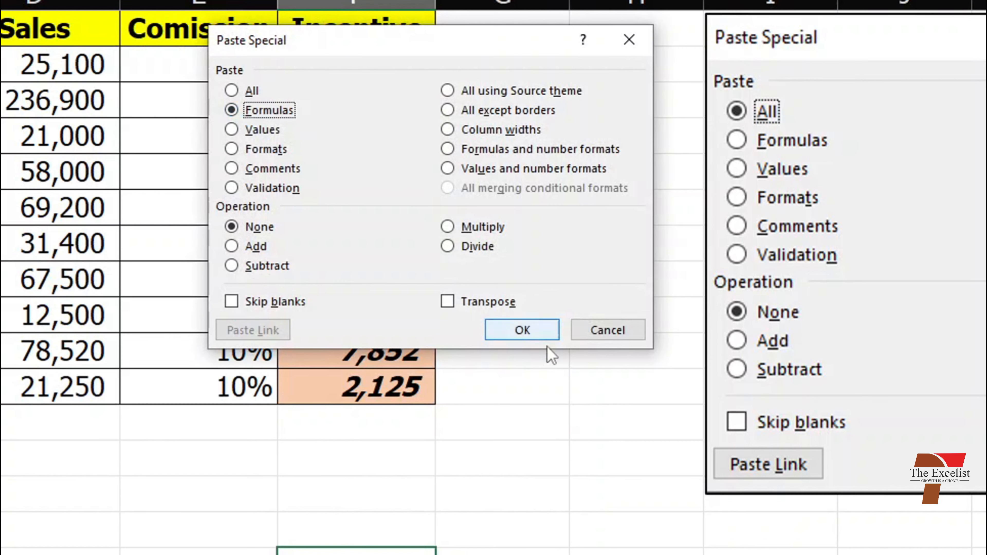
pyautogui.click(522, 334)
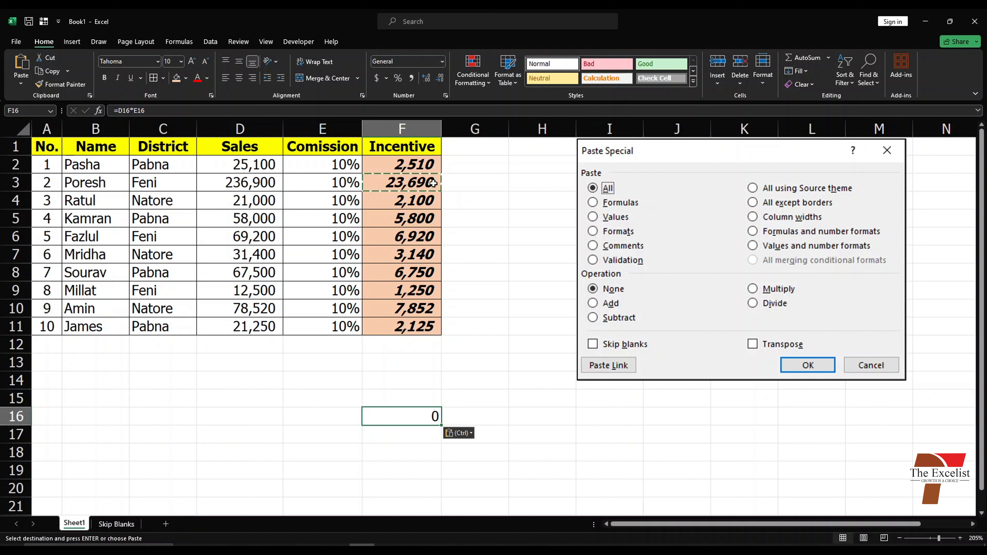
# Paste the Incentive amount from F3 into F16 as a value only, using Paste Special.
pyautogui.click(413, 183)
pyautogui.press('ctrl')
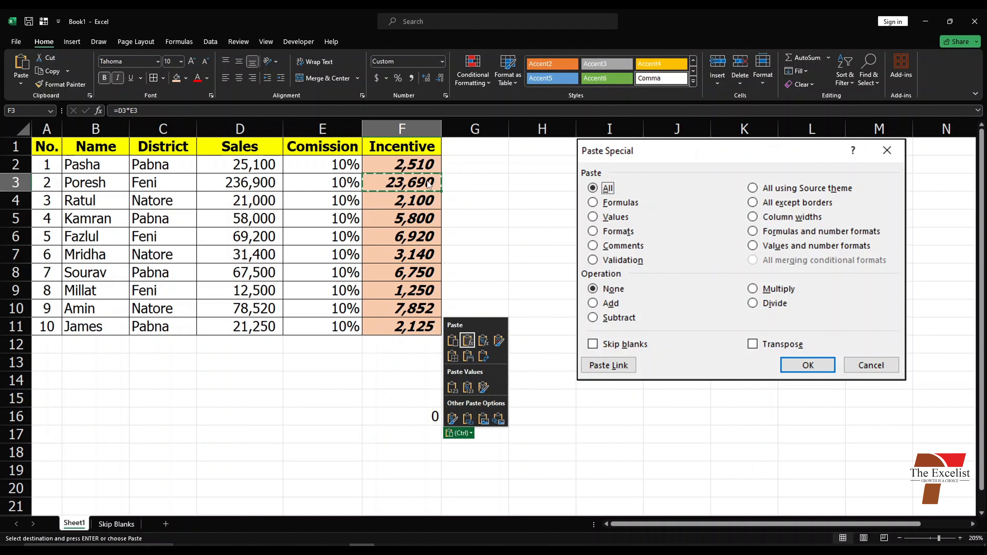
pyautogui.click(413, 183)
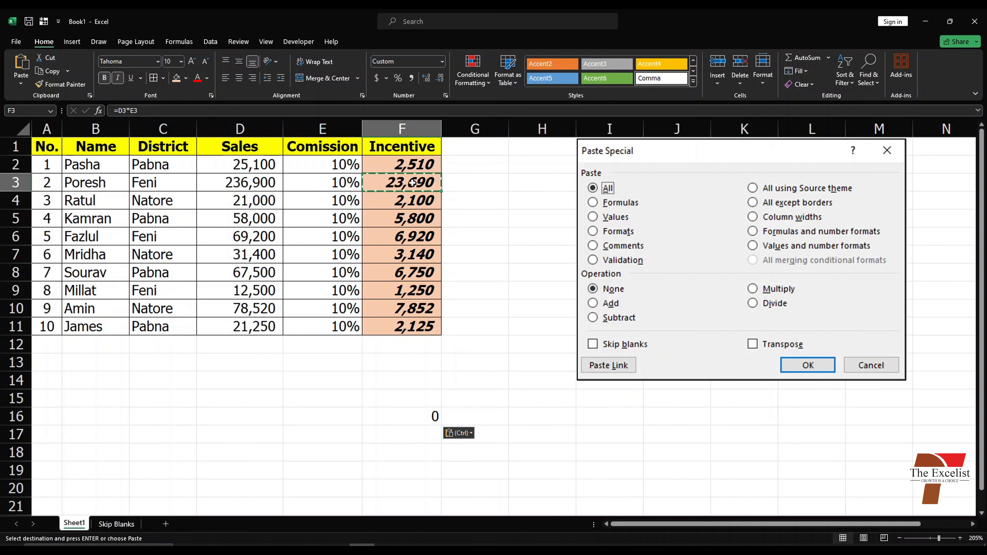
pyautogui.rightClick(425, 416)
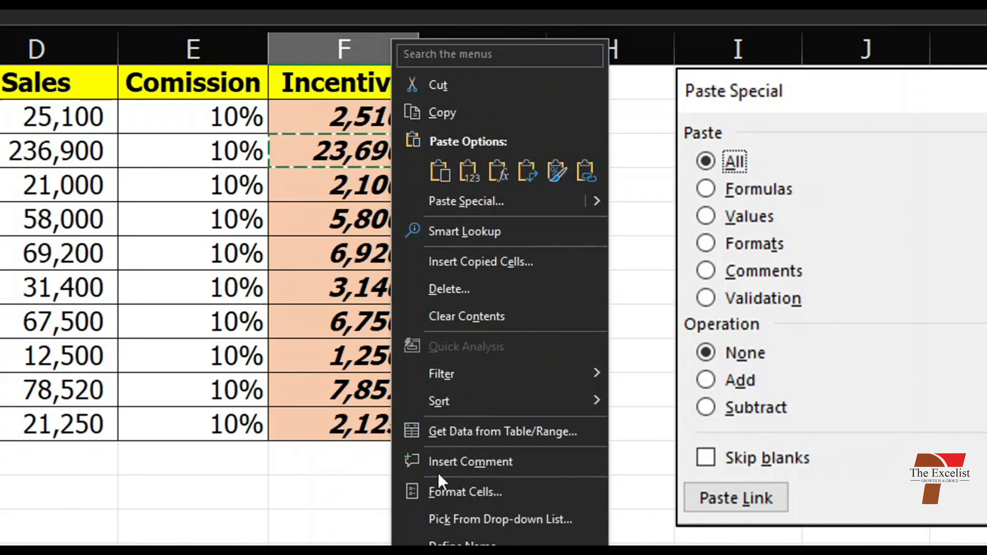
pyautogui.click(470, 203)
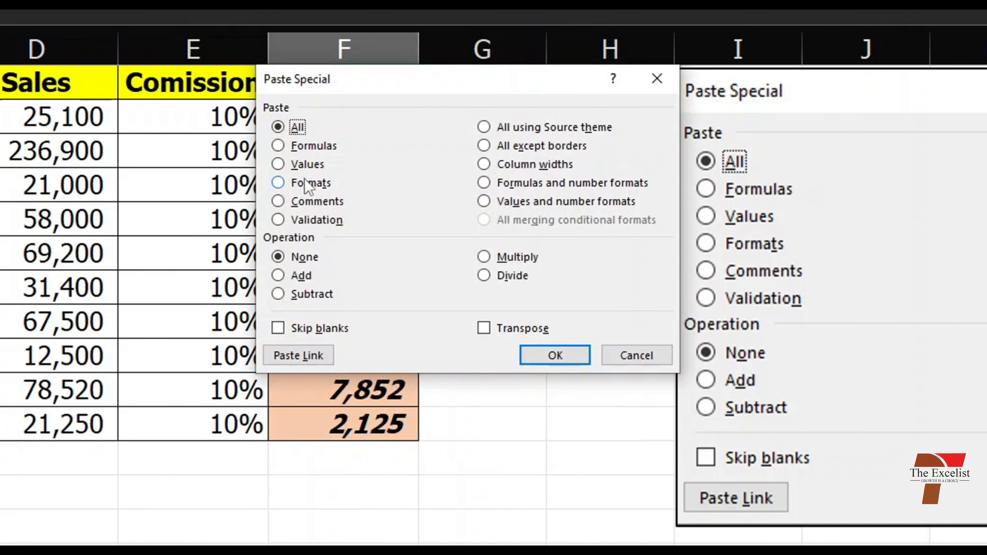
pyautogui.click(306, 164)
pyautogui.click(555, 356)
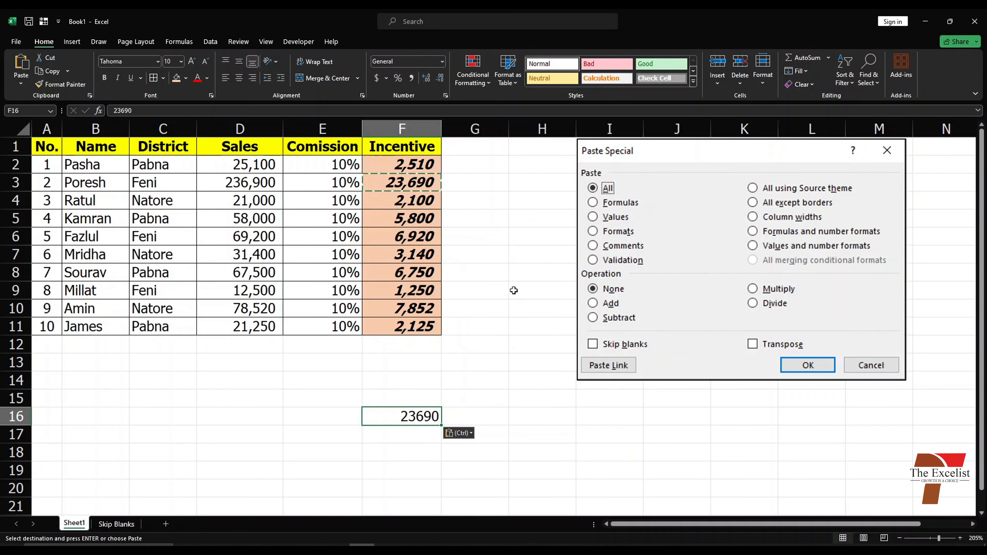
# Check the formula behind the Incentive amount in F3.
pyautogui.click(498, 296)
pyautogui.click(419, 183)
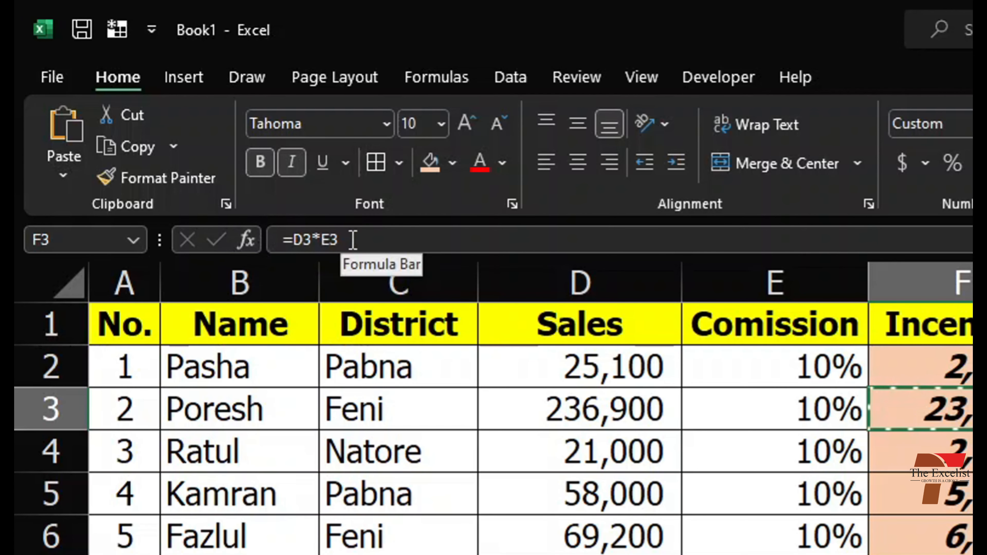
# Overwrite the pasted value in F16 with the text Abcd.
pyautogui.hotkey('ctrl', 'alt', 'v')
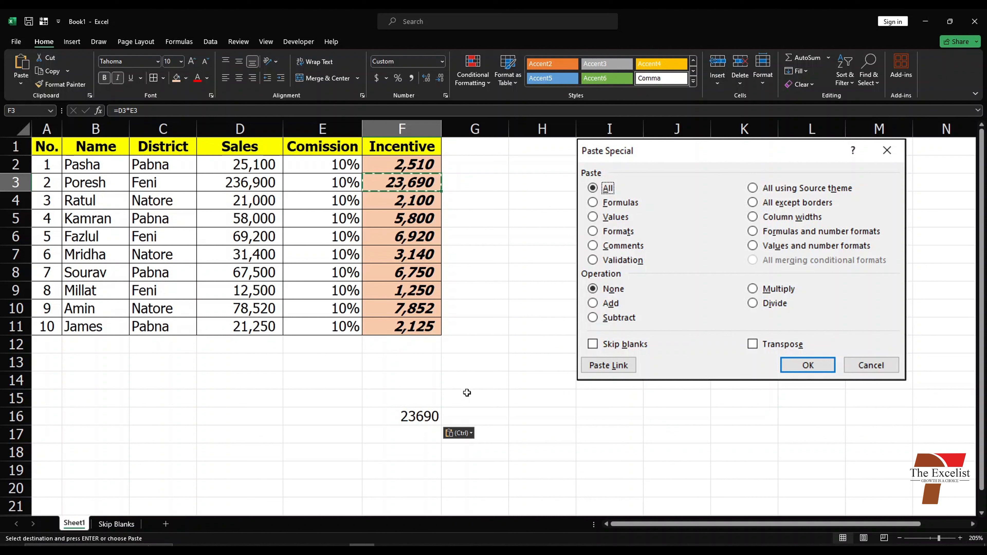
pyautogui.click(418, 417)
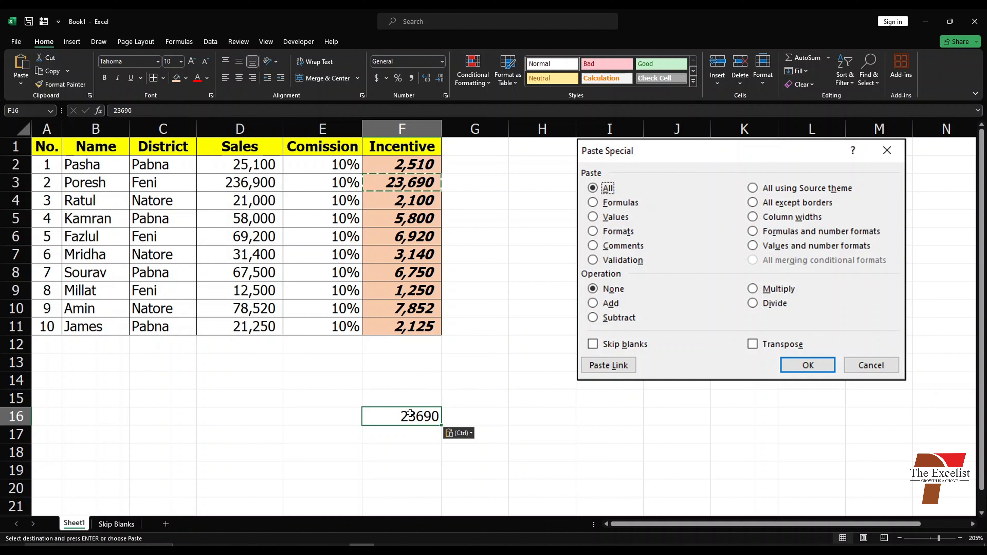
pyautogui.write('Abcd')
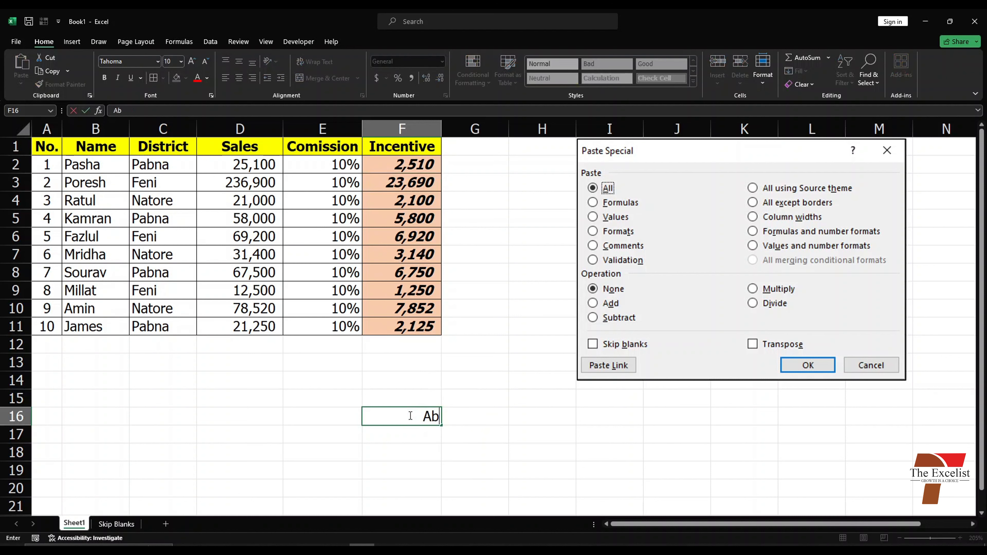
pyautogui.press('Return')
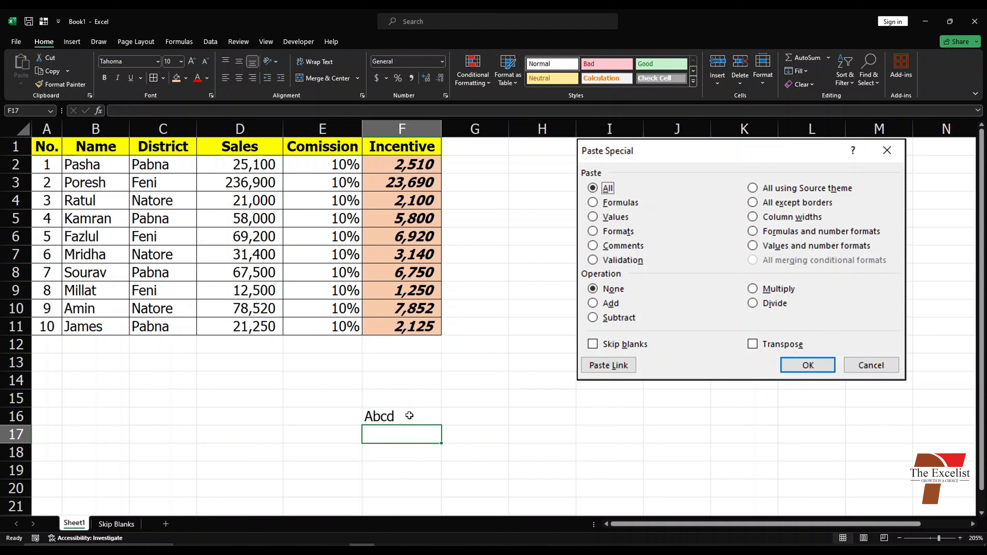
pyautogui.click(419, 208)
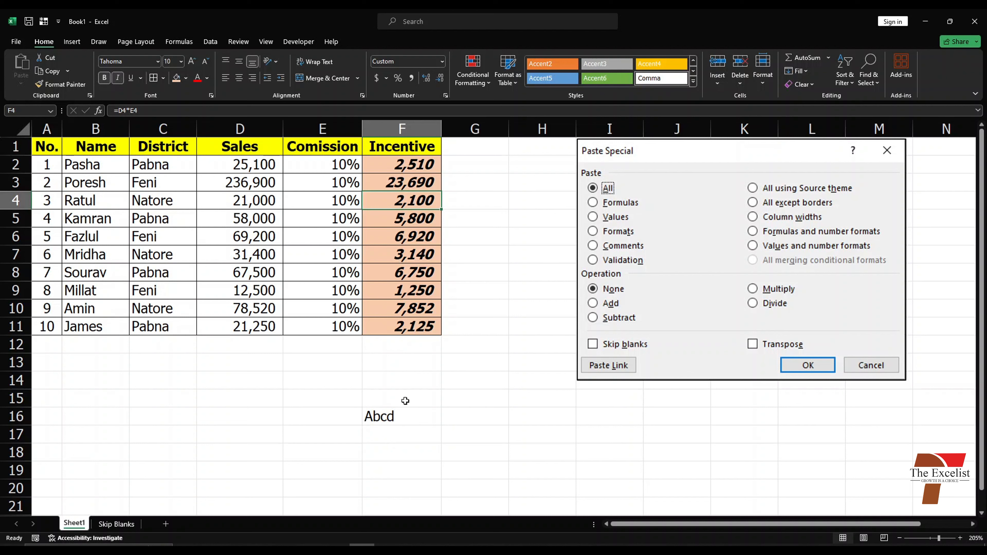
# Clear F16, copy the Incentive cell F4 and paste only its formats into F15 using Paste Special.
pyautogui.click(400, 417)
pyautogui.press('Delete')
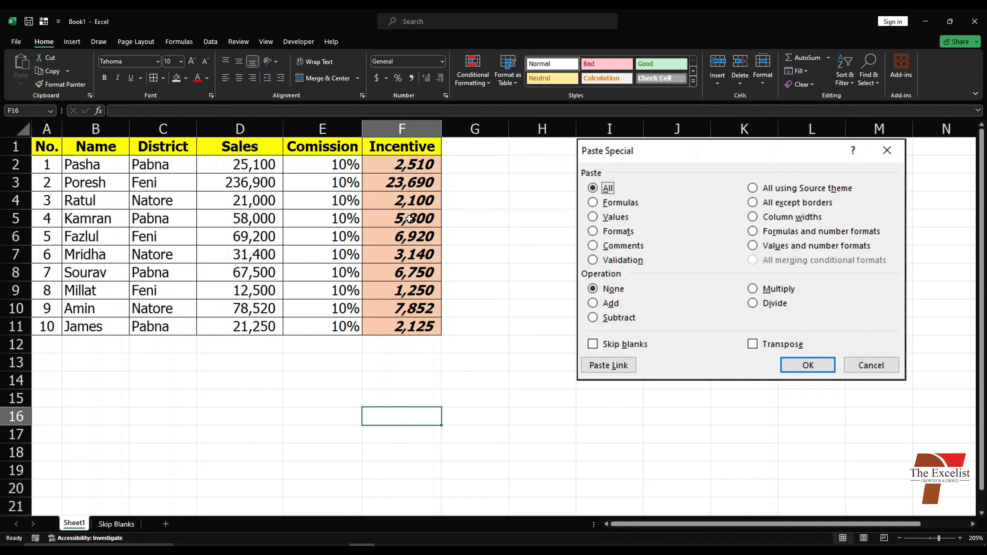
pyautogui.click(411, 197)
pyautogui.hotkey('ctrl', 'c')
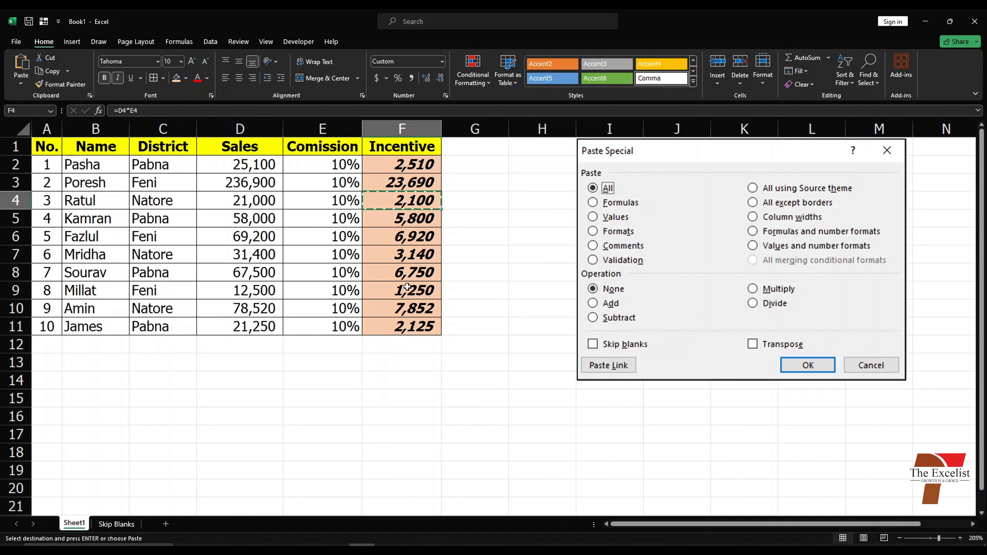
pyautogui.rightClick(397, 404)
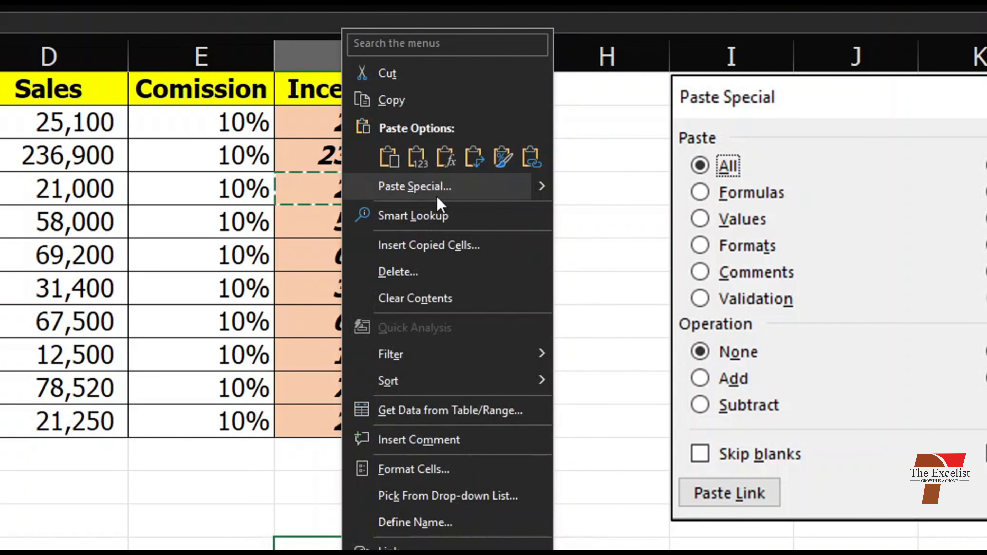
pyautogui.click(438, 189)
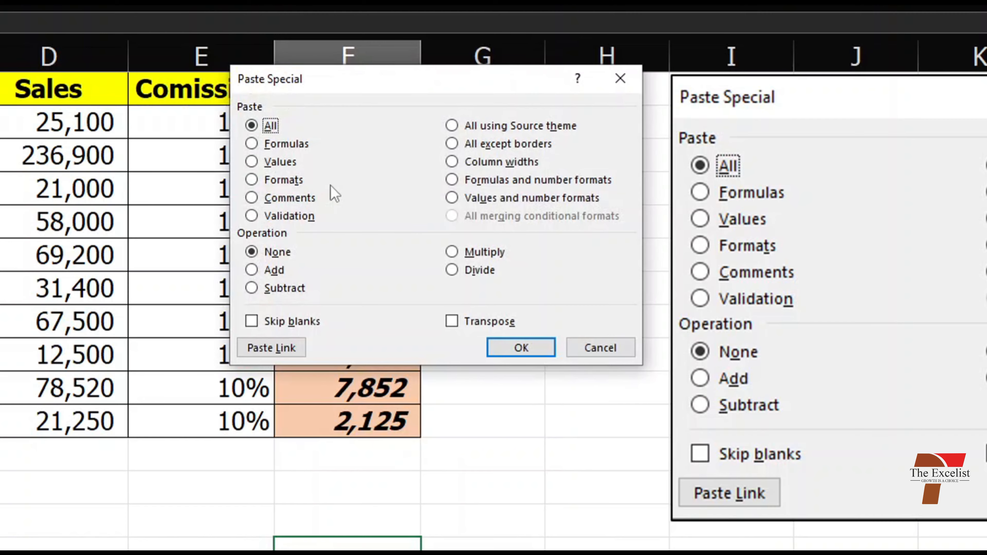
pyautogui.click(253, 180)
pyautogui.click(534, 343)
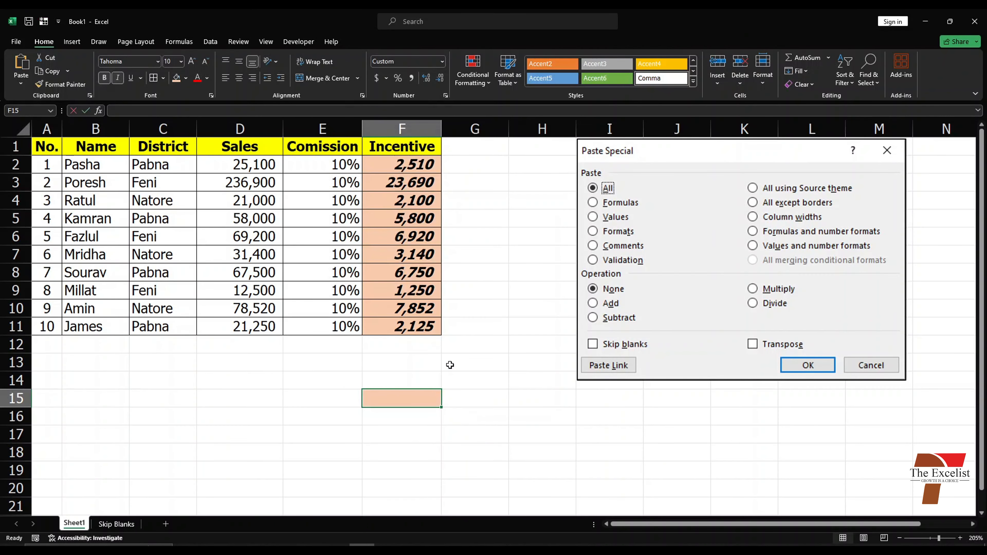
# Test the pasted format by entering afasfasfas in F15, and clear the text again.
pyautogui.write('afasfasfas')
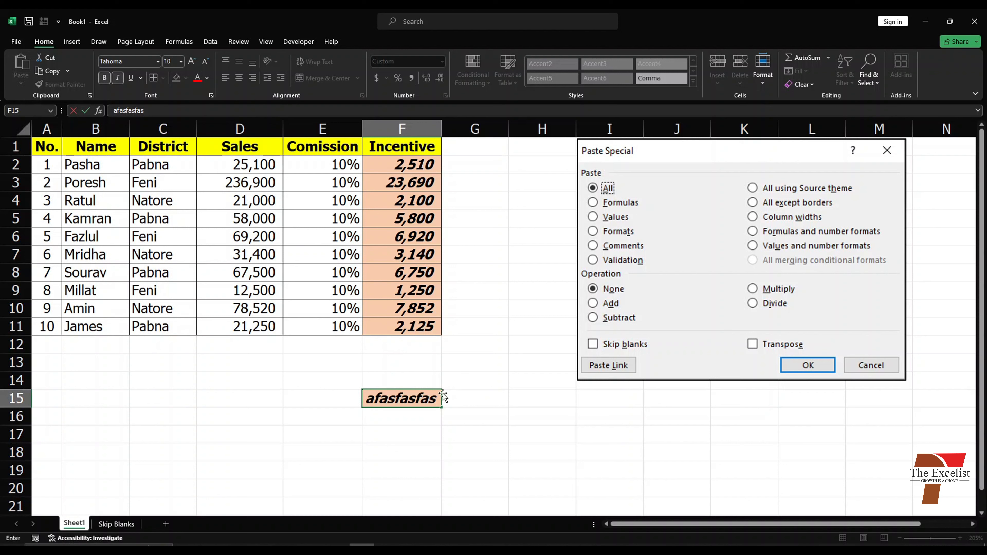
pyautogui.click(479, 349)
pyautogui.click(425, 397)
pyautogui.press('Delete')
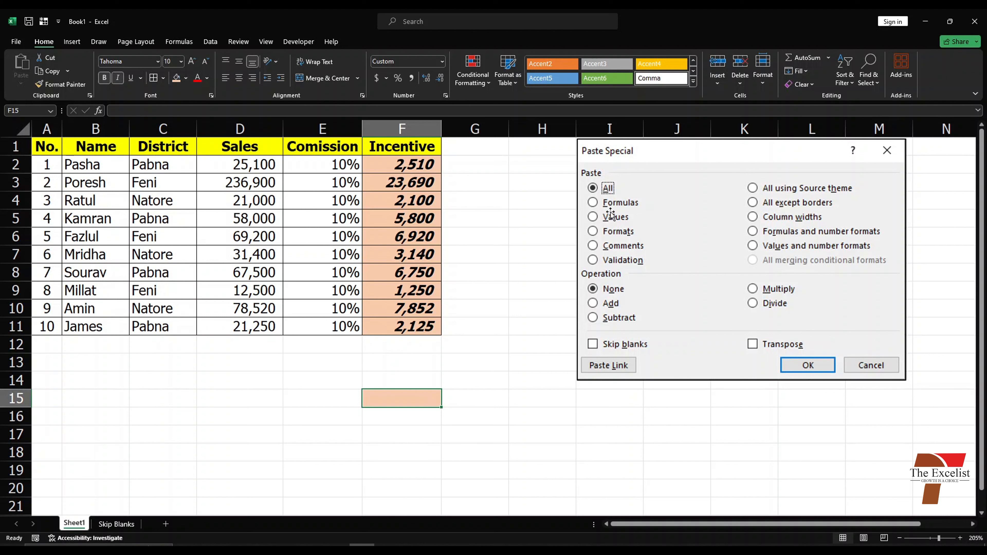
pyautogui.click(252, 428)
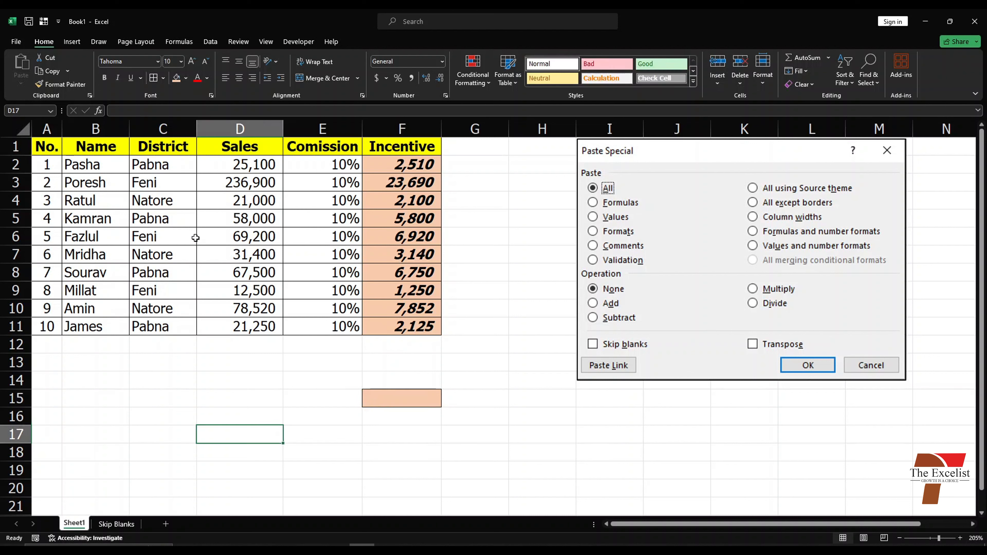
# Add a comment reading "Better than last month" to the District cell C3.
pyautogui.click(154, 183)
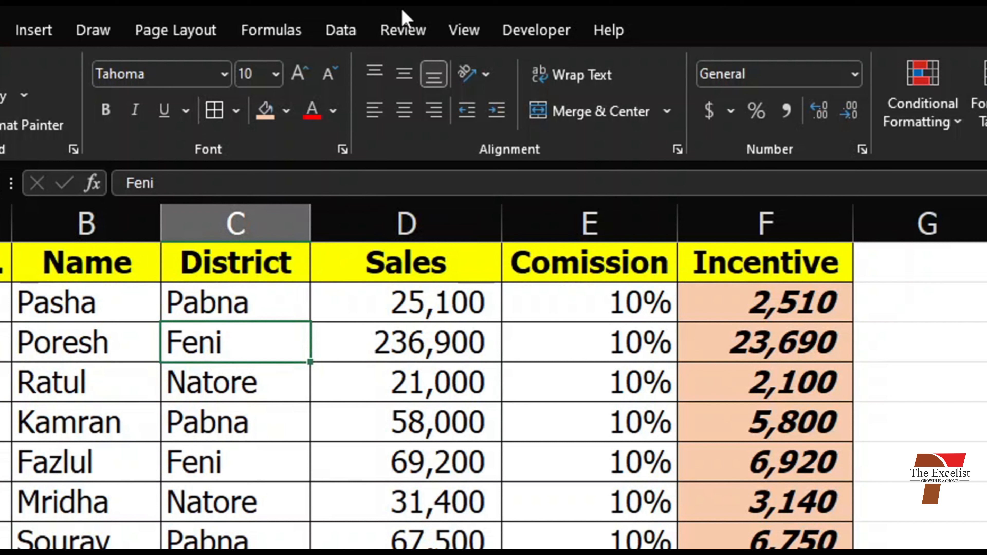
pyautogui.click(416, 31)
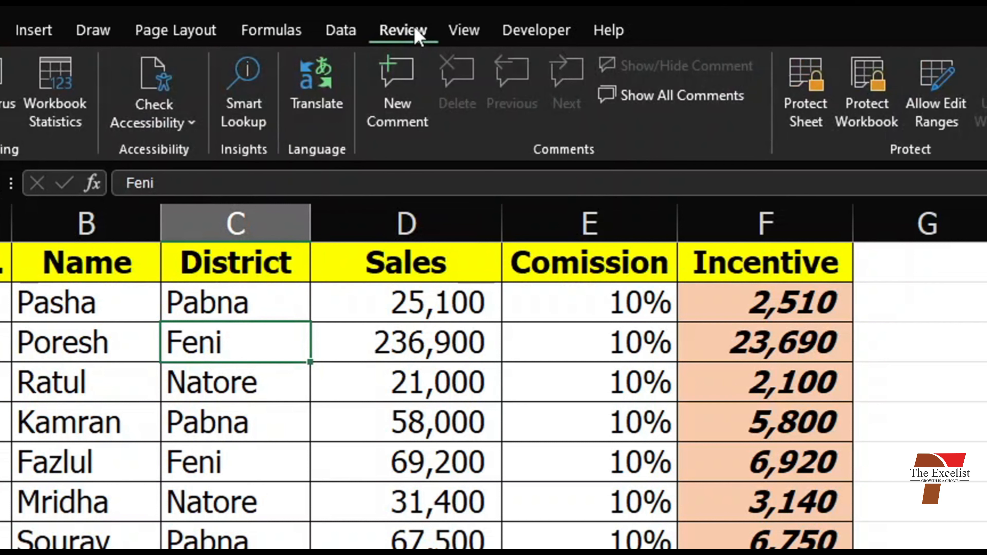
pyautogui.click(423, 89)
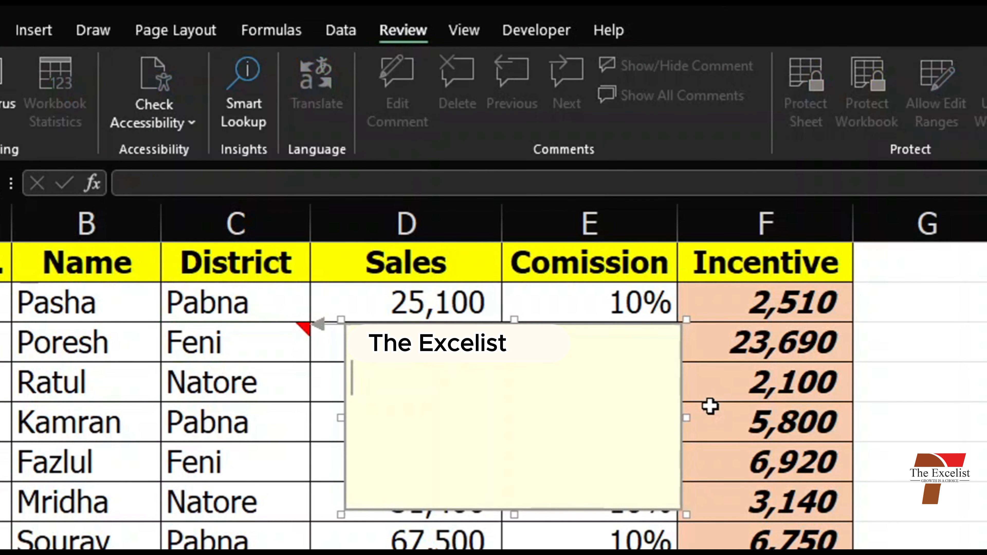
pyautogui.write('Better')
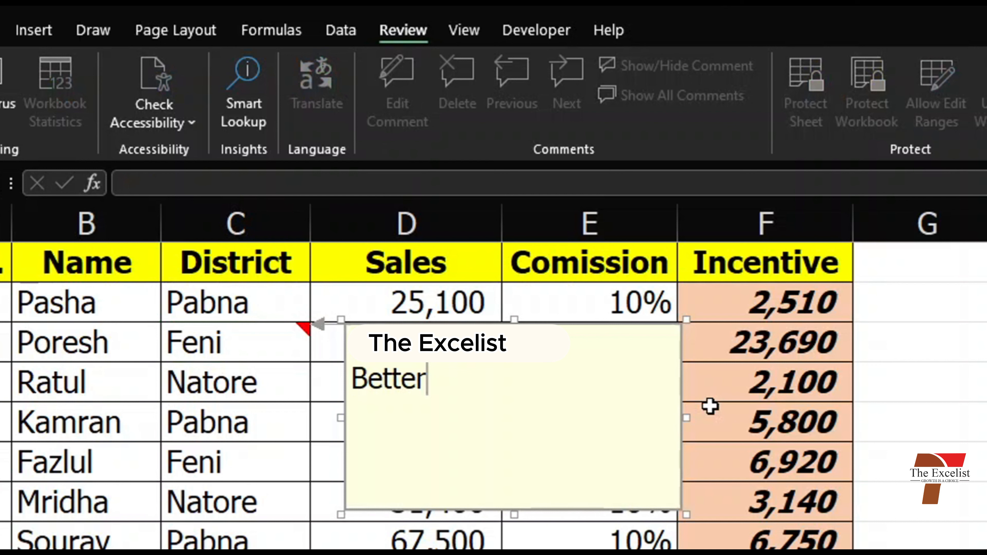
pyautogui.write(' thank las')
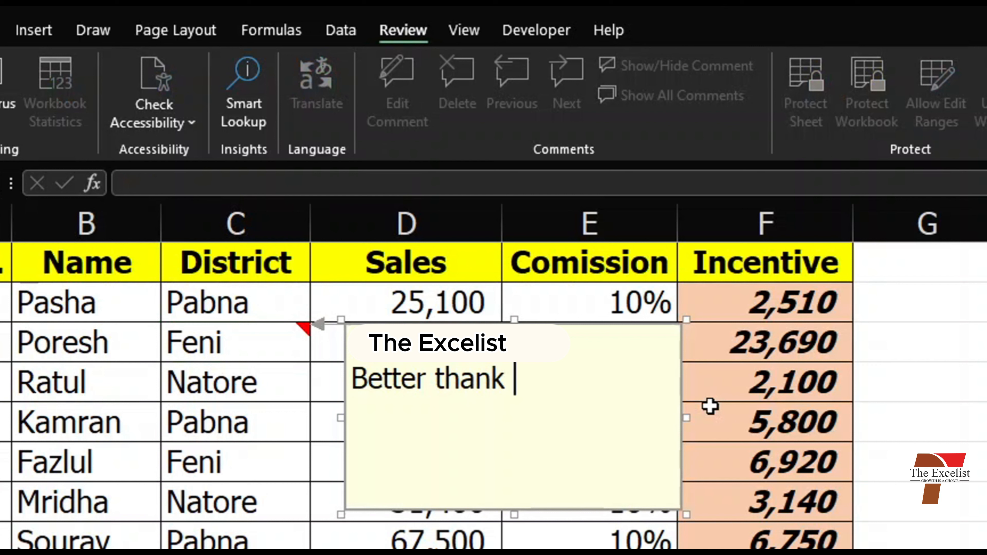
pyautogui.press('BackSpace')
pyautogui.press('BackSpace')
pyautogui.press('BackSpace')
pyautogui.press('BackSpace')
pyautogui.press('BackSpace')
pyautogui.write('las')
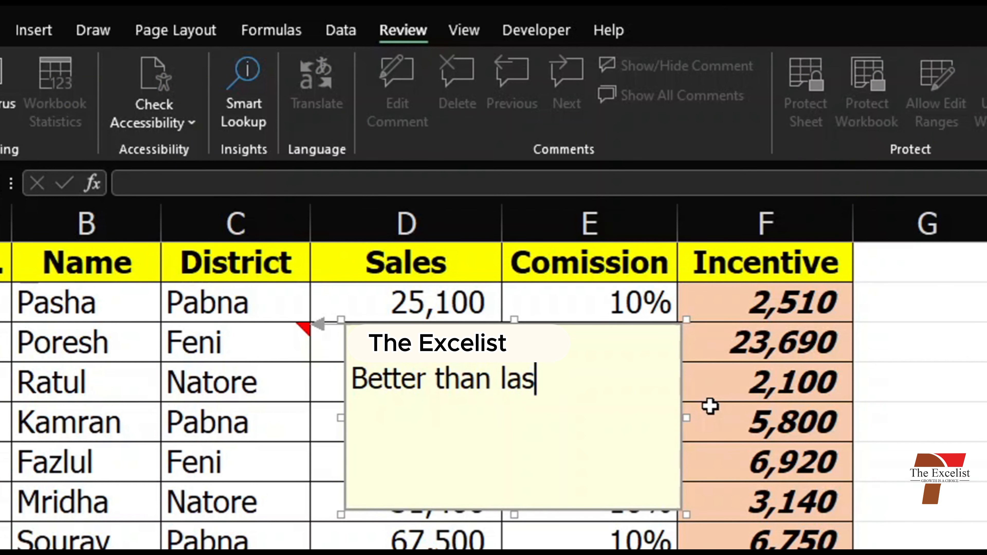
pyautogui.write('t month')
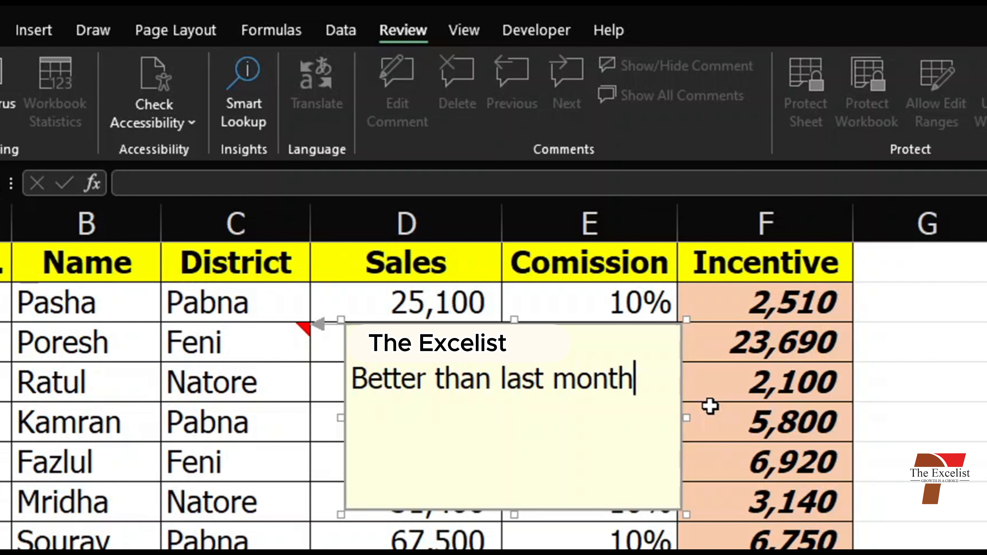
pyautogui.click(644, 498)
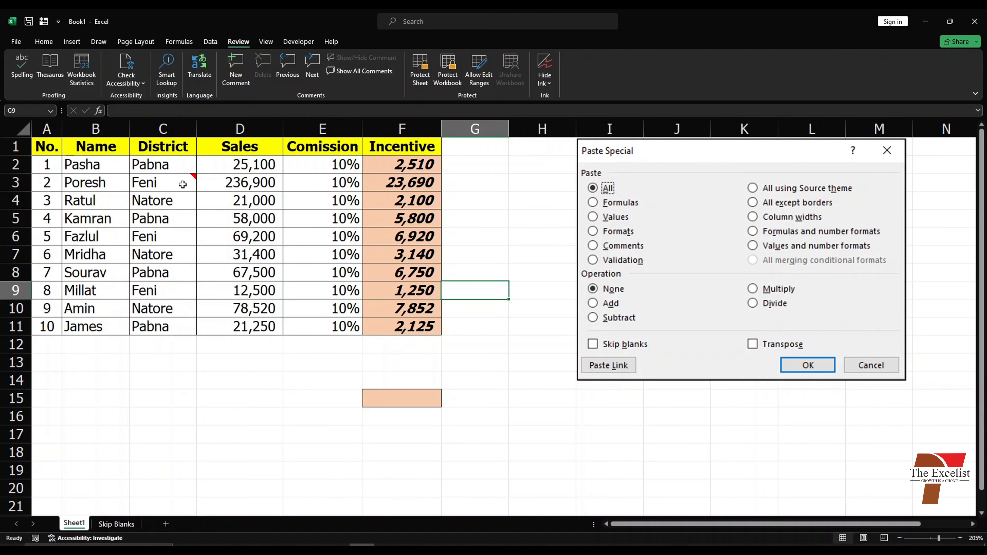
# Try copying the commented cell C3 to C11 with an ordinary paste, and undo it.
pyautogui.click(183, 185)
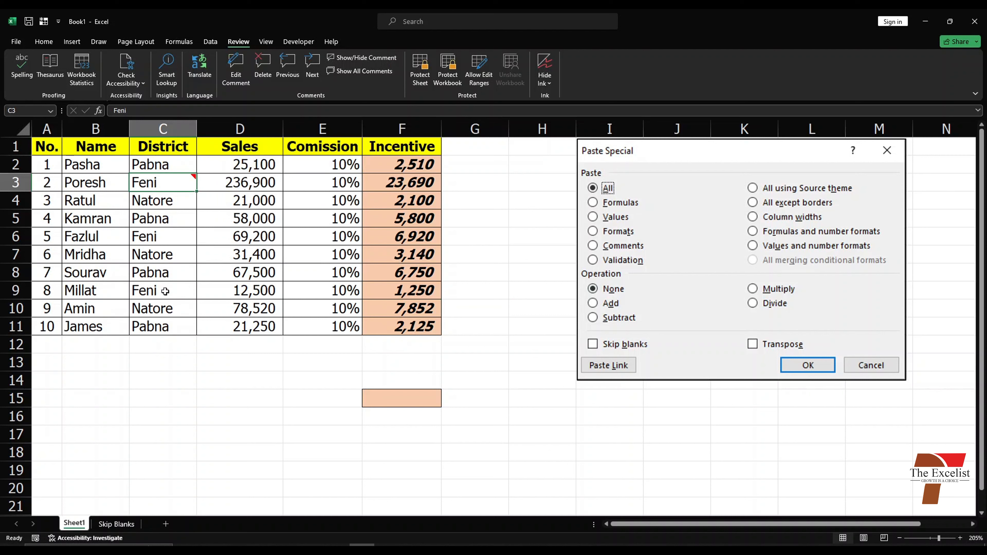
pyautogui.click(151, 289)
pyautogui.click(225, 338)
pyautogui.click(167, 183)
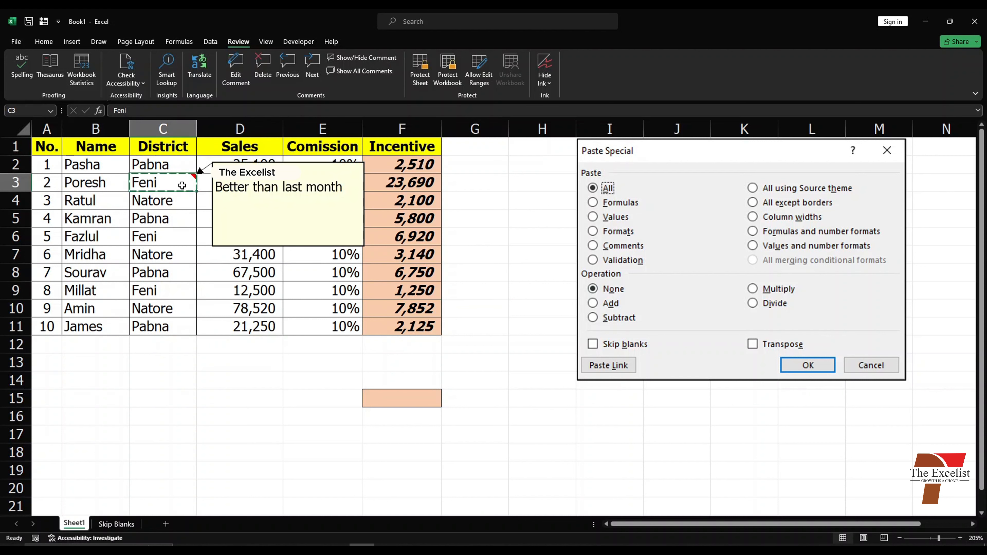
pyautogui.hotkey('ctrl', 'c')
pyautogui.click(160, 332)
pyautogui.hotkey('ctrl', 'v')
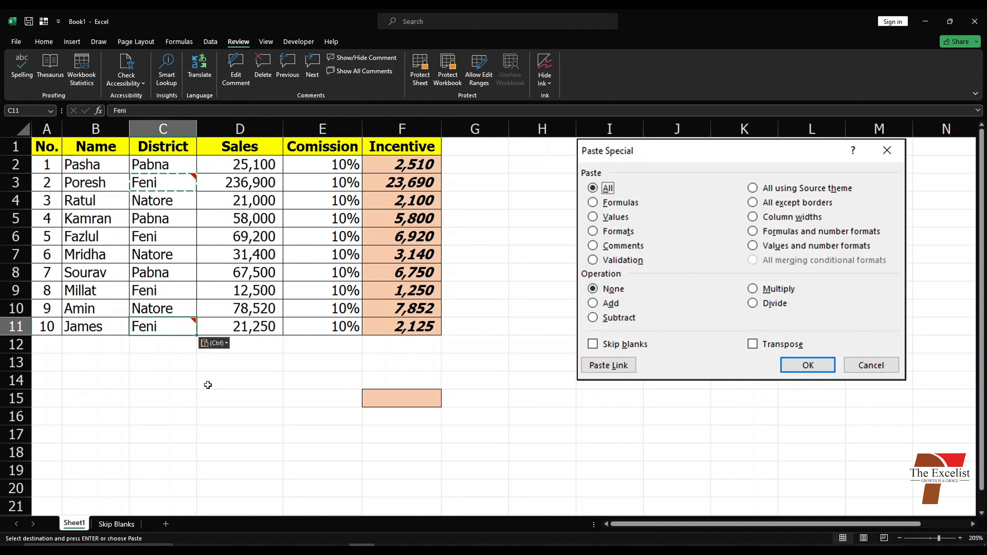
pyautogui.click(205, 382)
pyautogui.moveTo(173, 328)
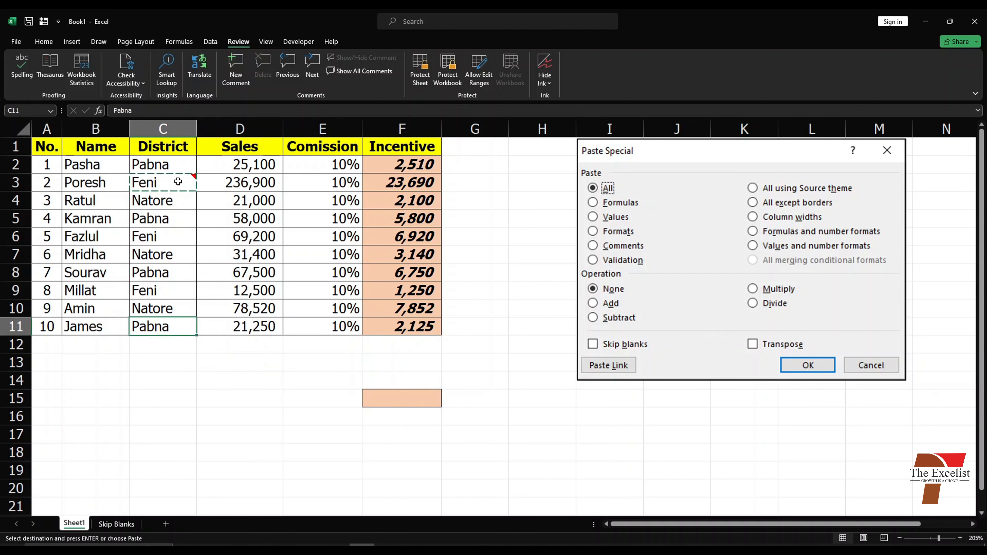
# Copy C3 and paste only its comment into C11 using Paste Special, and check the comment there.
pyautogui.click(178, 182)
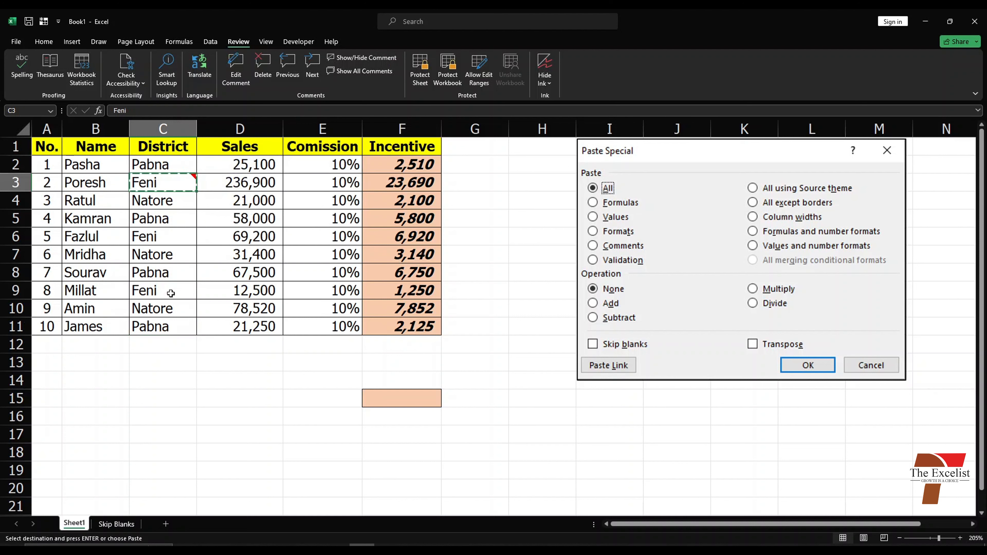
pyautogui.click(164, 331)
pyautogui.press('Escape')
pyautogui.rightClick(164, 335)
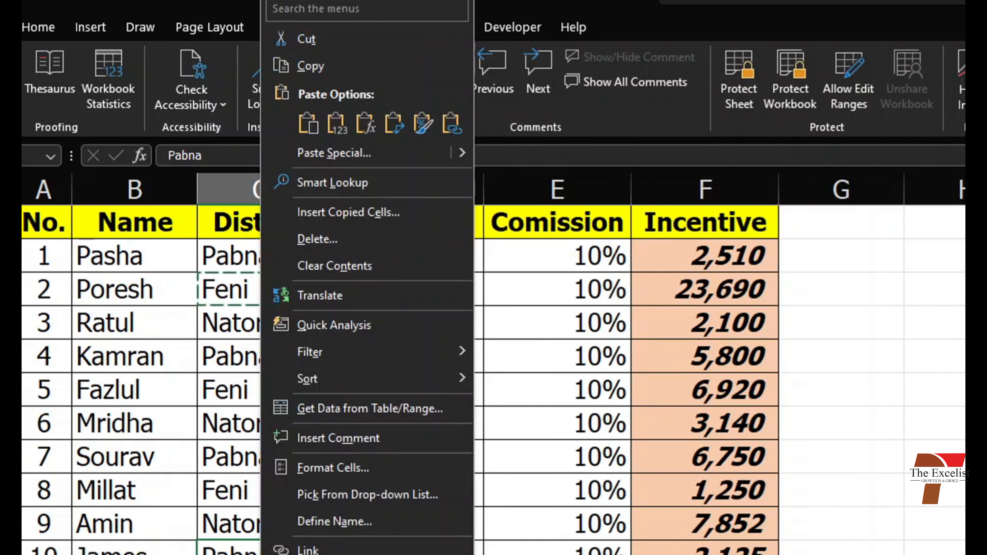
pyautogui.click(350, 158)
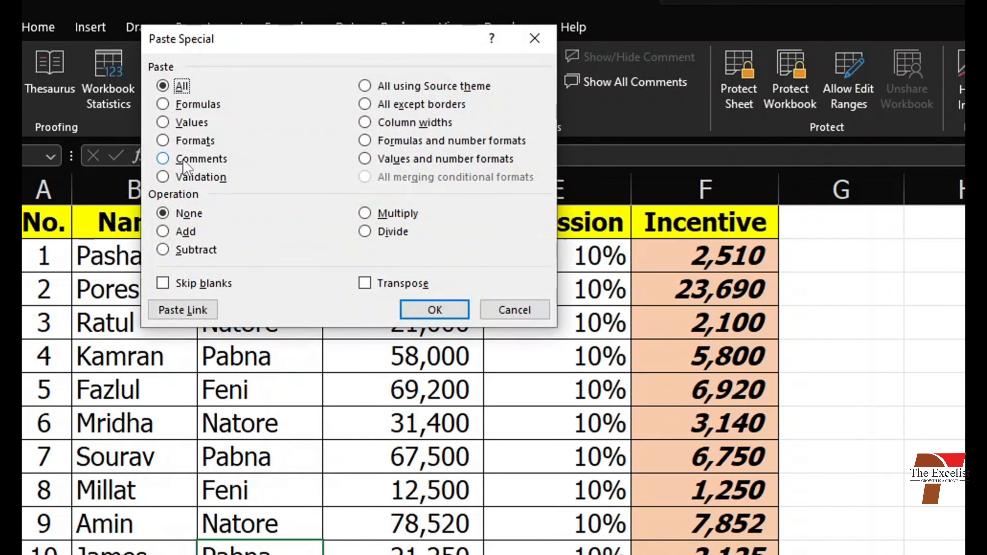
pyautogui.click(183, 161)
pyautogui.click(434, 310)
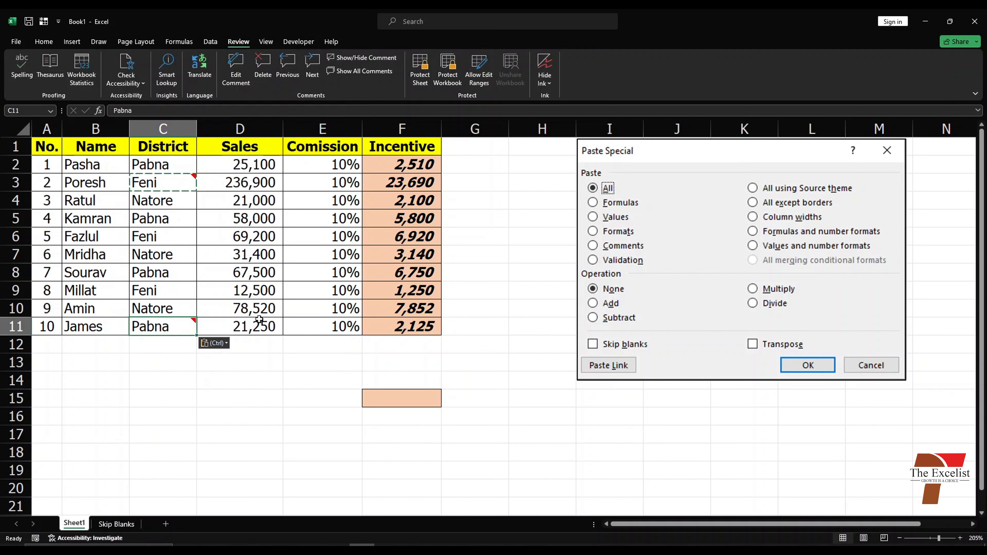
pyautogui.moveTo(174, 328)
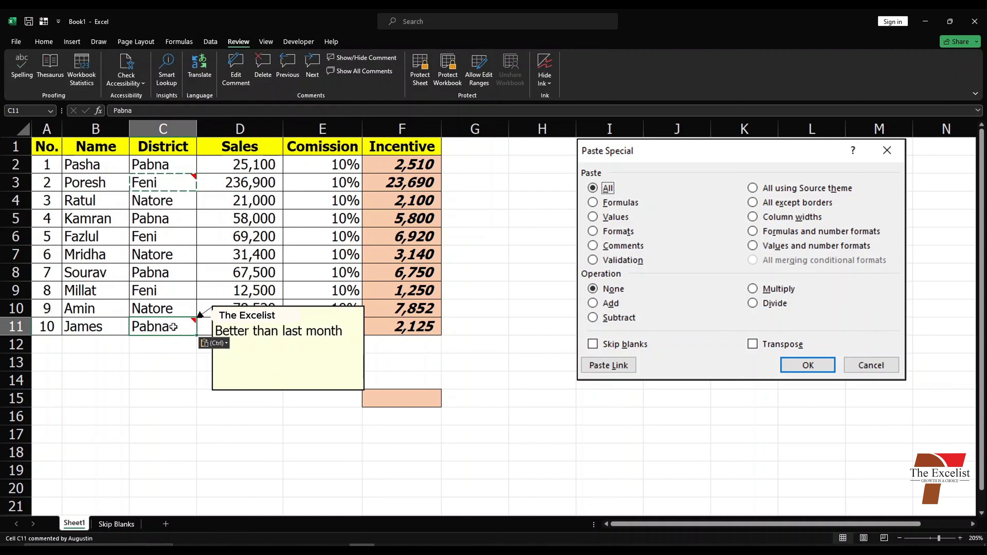
pyautogui.click(498, 384)
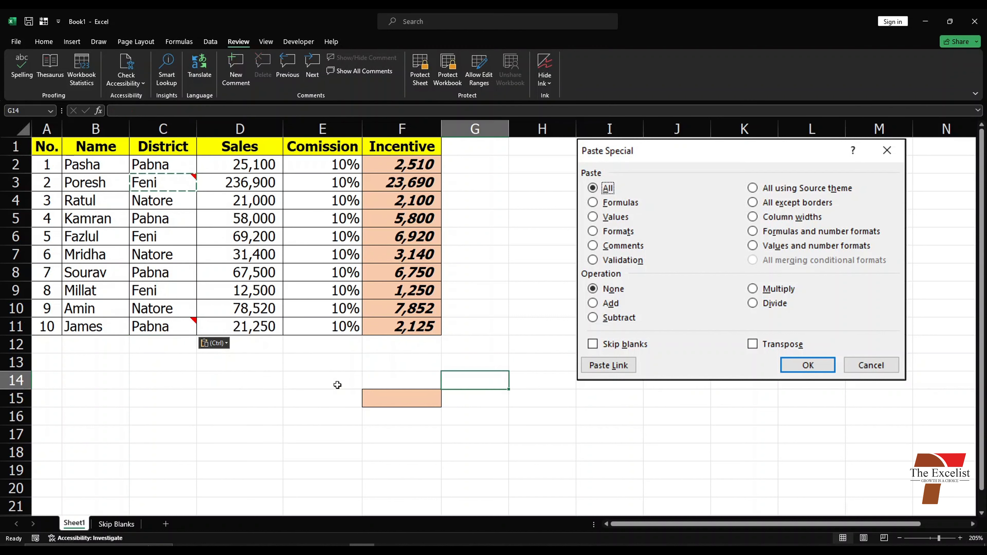
# Add a List data validation to cell E14 with the source entries Dhaka, Ctg and Syl.
pyautogui.click(328, 382)
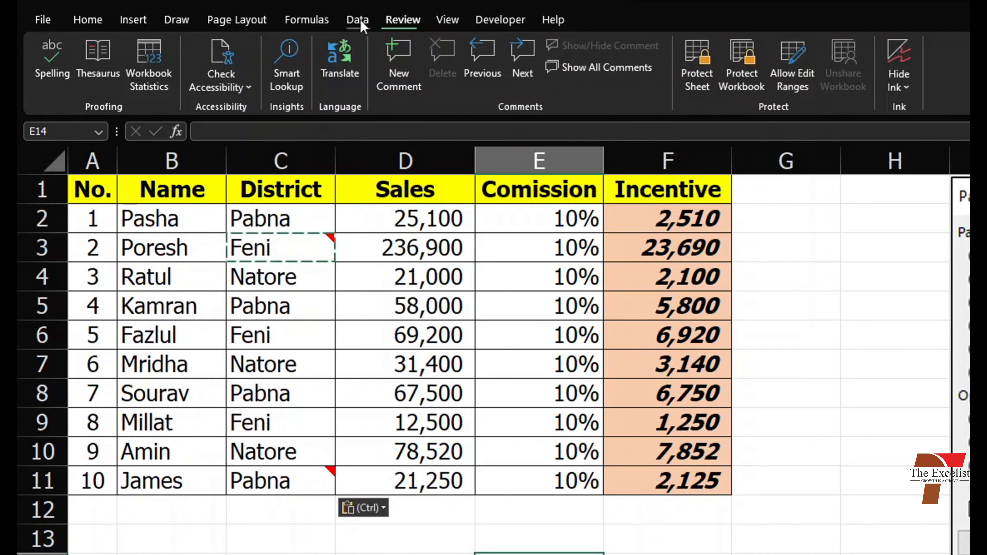
pyautogui.click(210, 42)
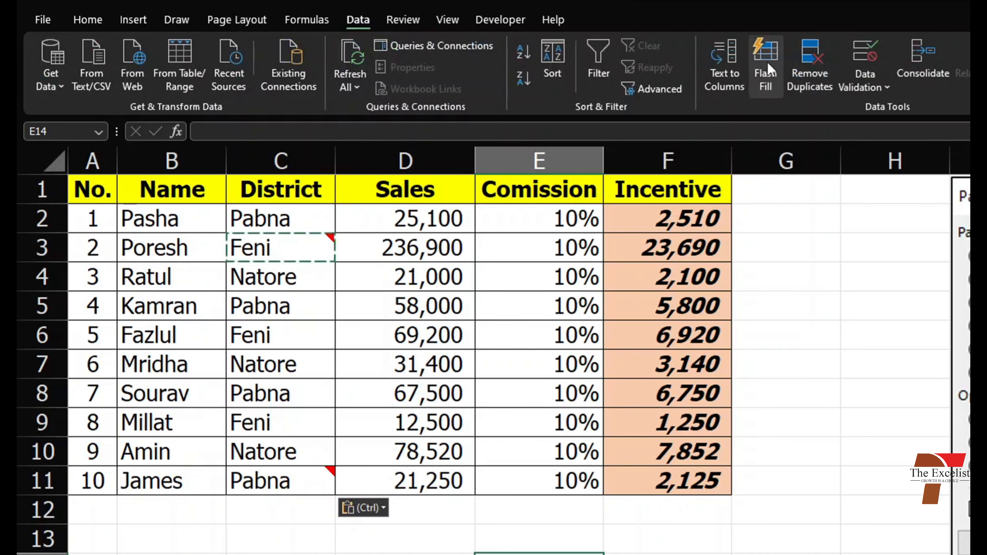
pyautogui.click(865, 83)
pyautogui.click(889, 108)
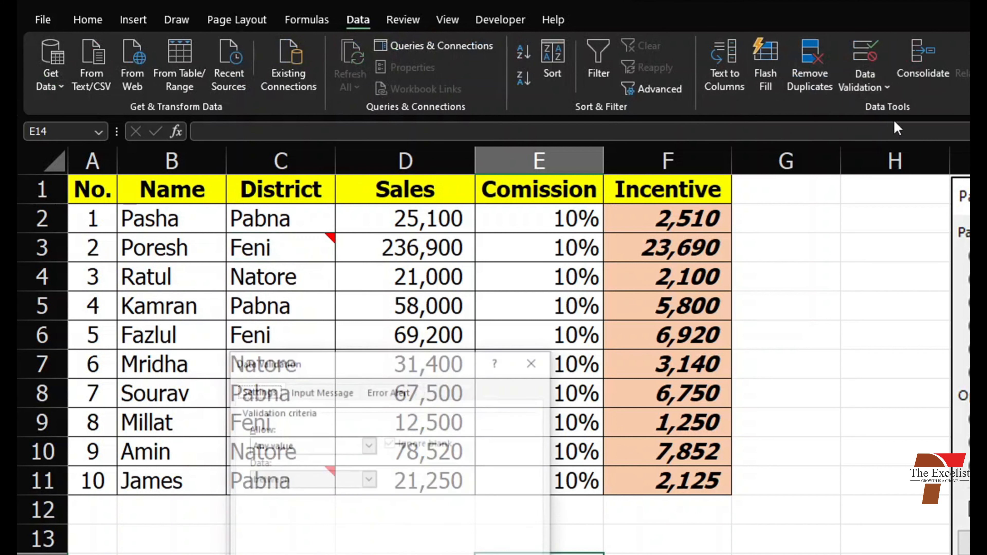
pyautogui.click(334, 448)
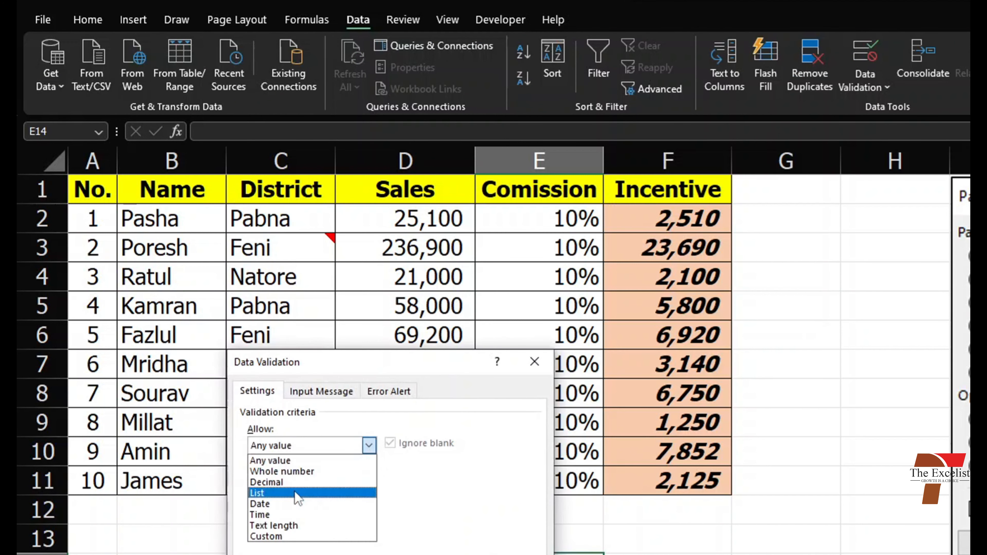
pyautogui.click(273, 494)
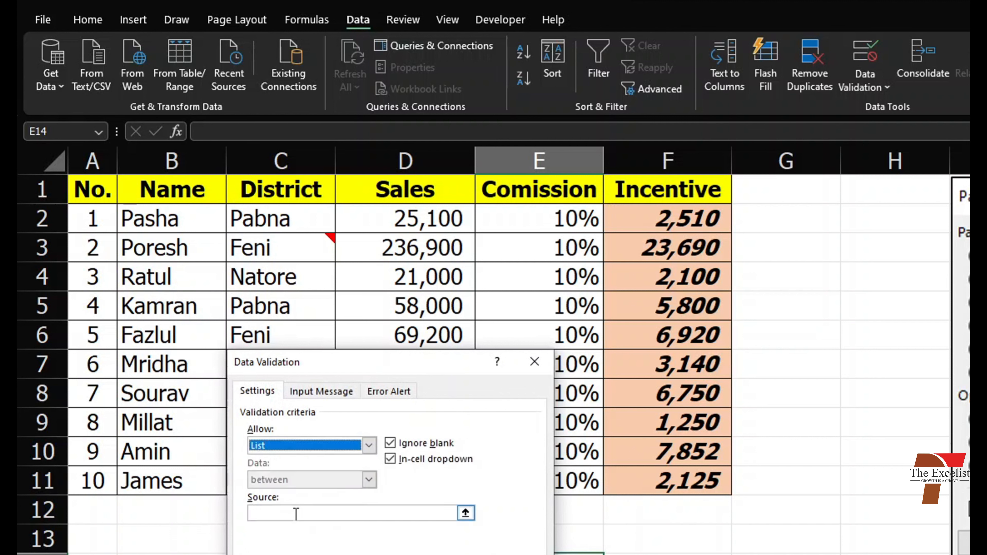
pyautogui.click(298, 511)
pyautogui.write('Dhaka, Ch')
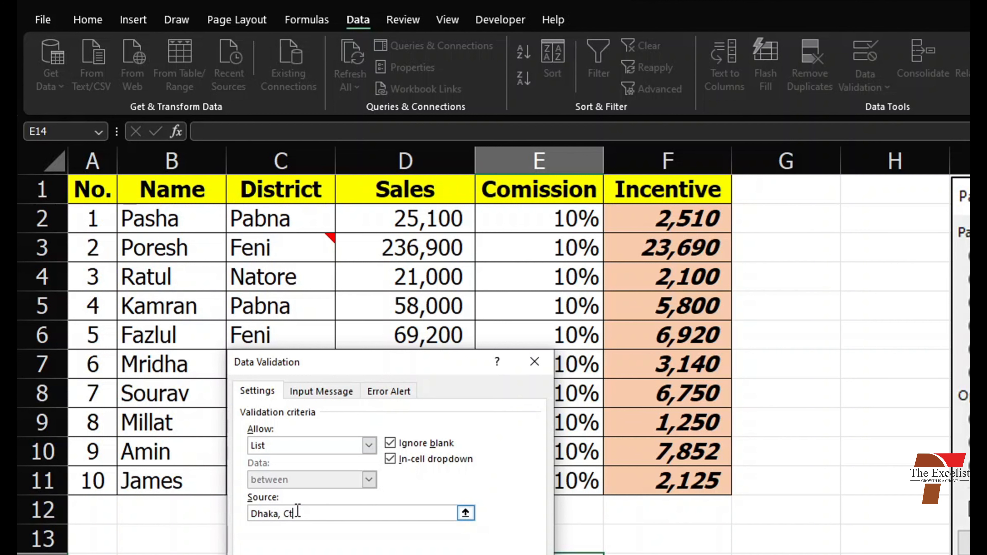
pyautogui.write('g,')
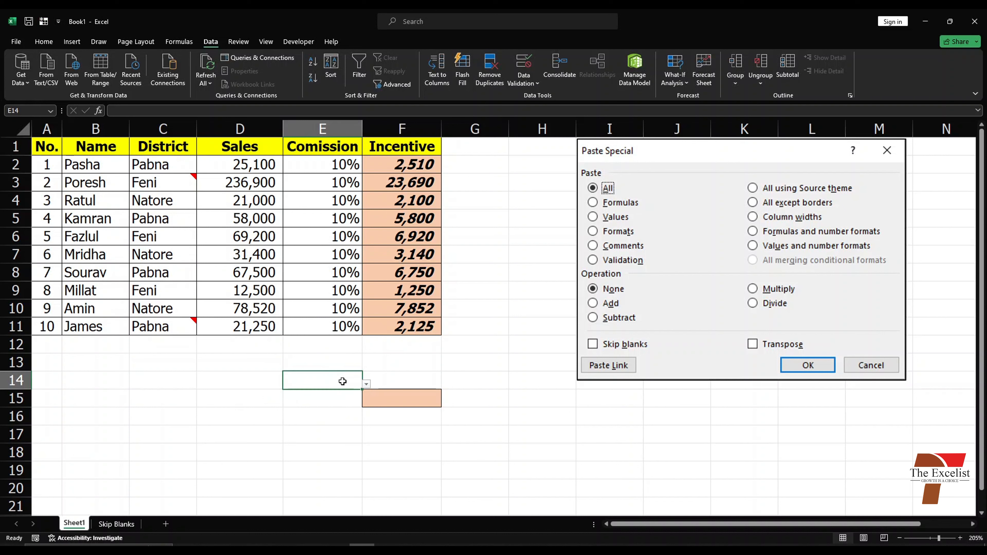
pyautogui.hotkey('ctrl', 'c')
pyautogui.click(120, 433)
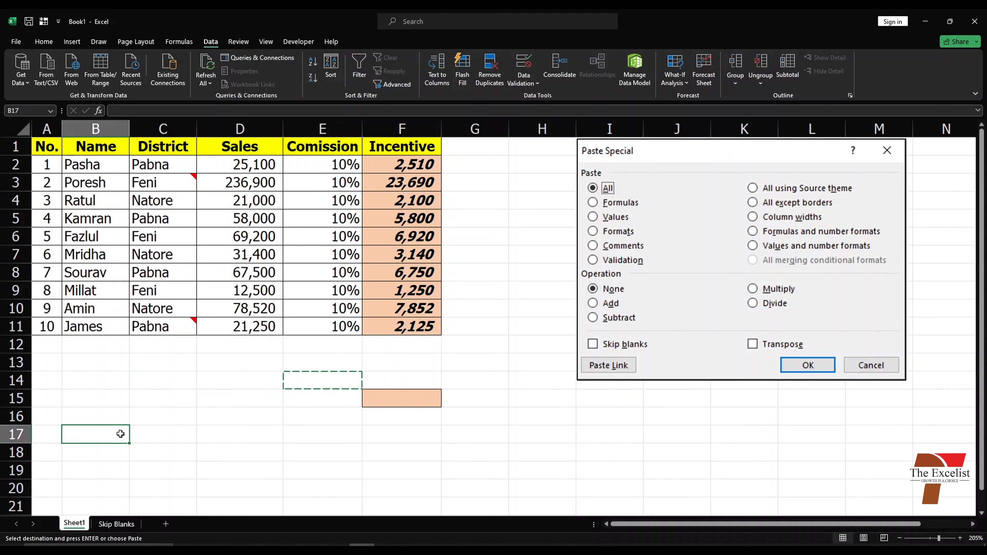
pyautogui.click(322, 384)
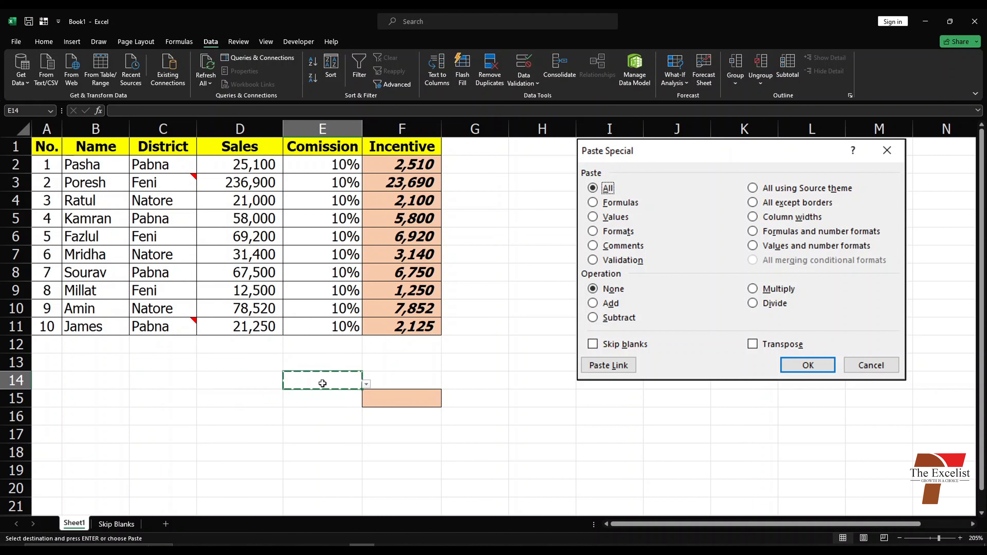
# Test the validation by trying to enter afsas in E14, and cancel the entry.
pyautogui.click(51, 42)
pyautogui.write('afsas')
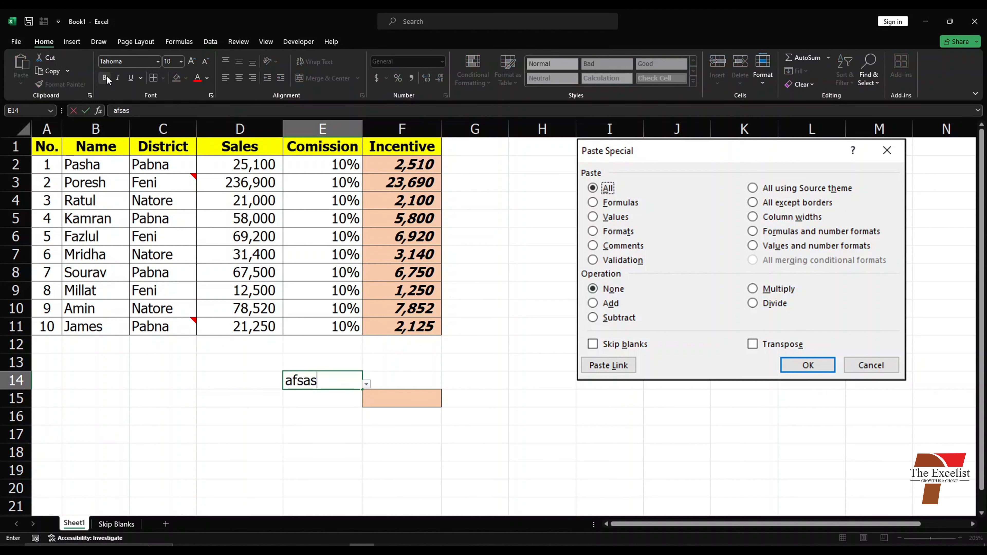
pyautogui.click(369, 385)
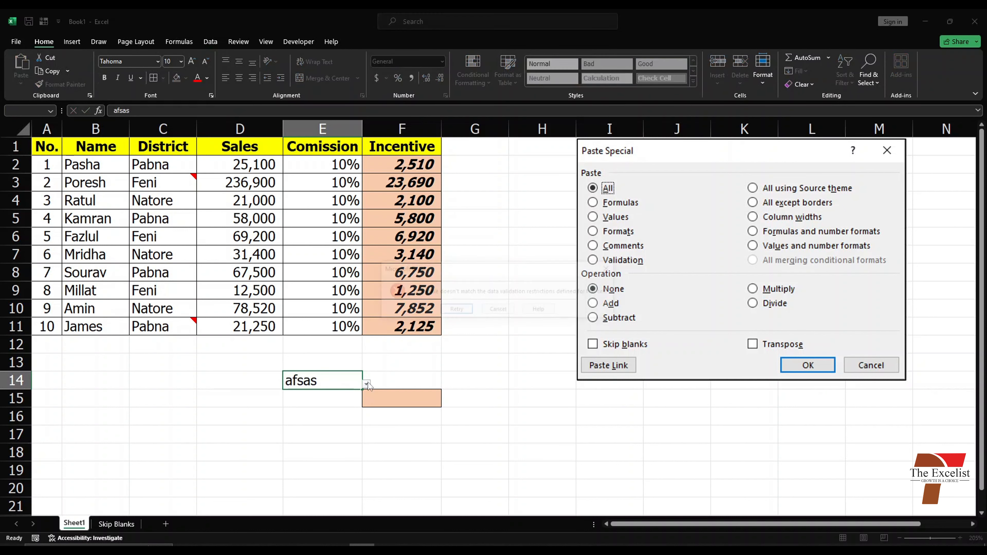
pyautogui.press('Tab')
pyautogui.press('Return')
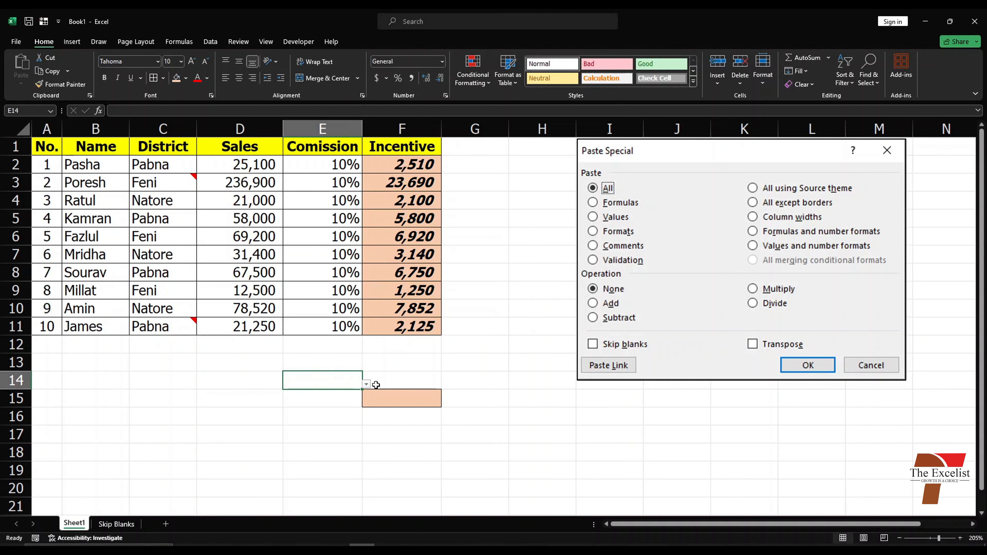
# Choose Ctg from the validation list in cell E14.
pyautogui.click(353, 380)
pyautogui.click(367, 385)
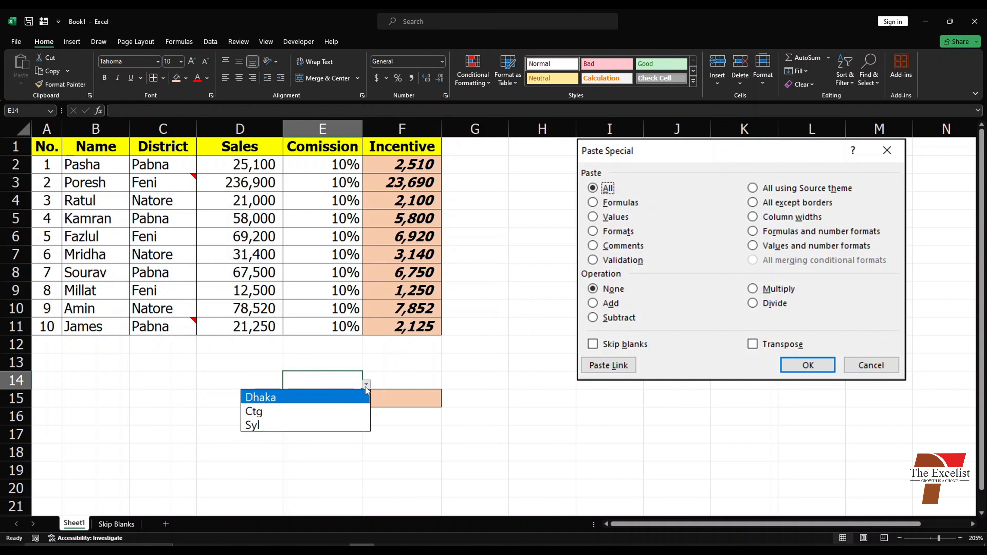
pyautogui.click(303, 414)
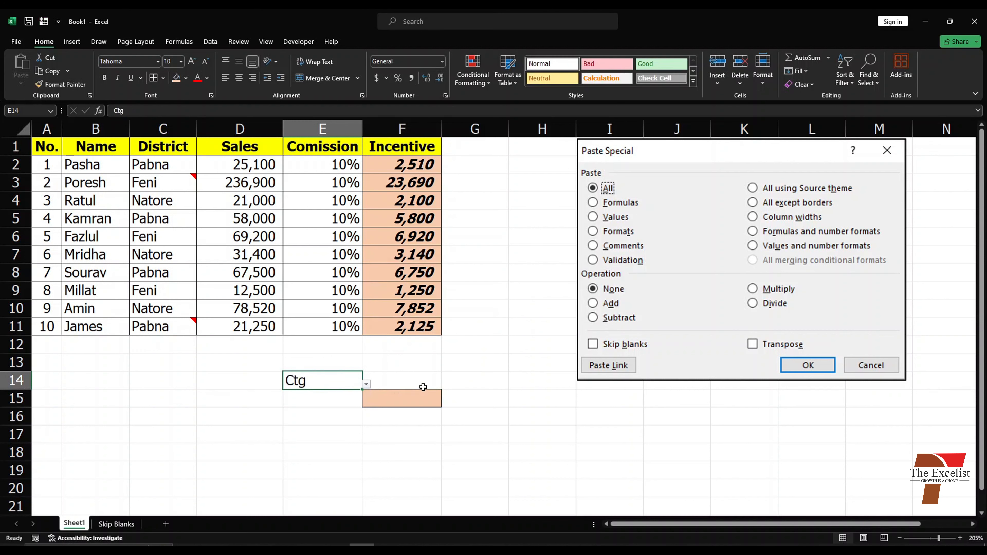
# Format E14 with a red fill, bold and italic text and the Showcard Gothic font.
pyautogui.click(185, 78)
pyautogui.click(184, 174)
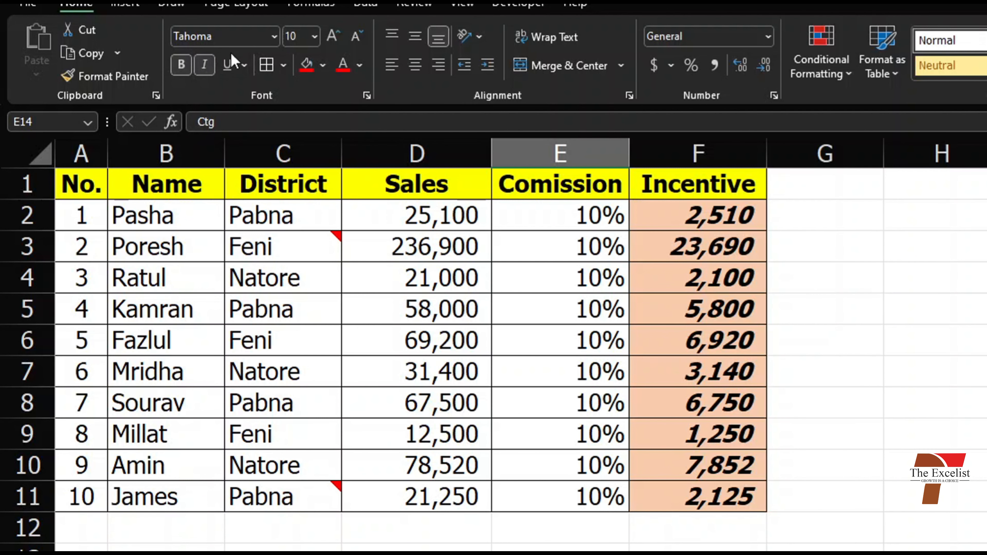
pyautogui.click(136, 63)
pyautogui.click(274, 37)
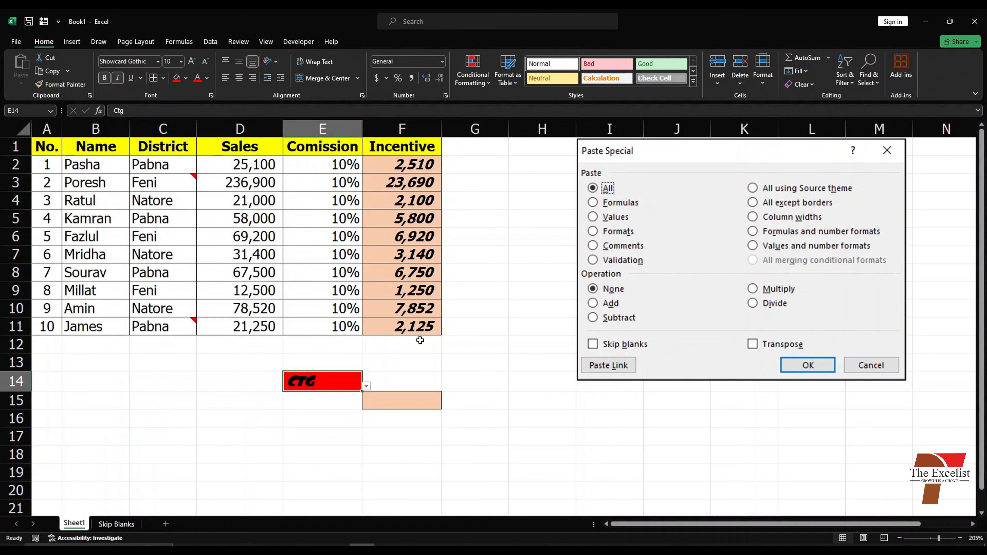
pyautogui.click(462, 345)
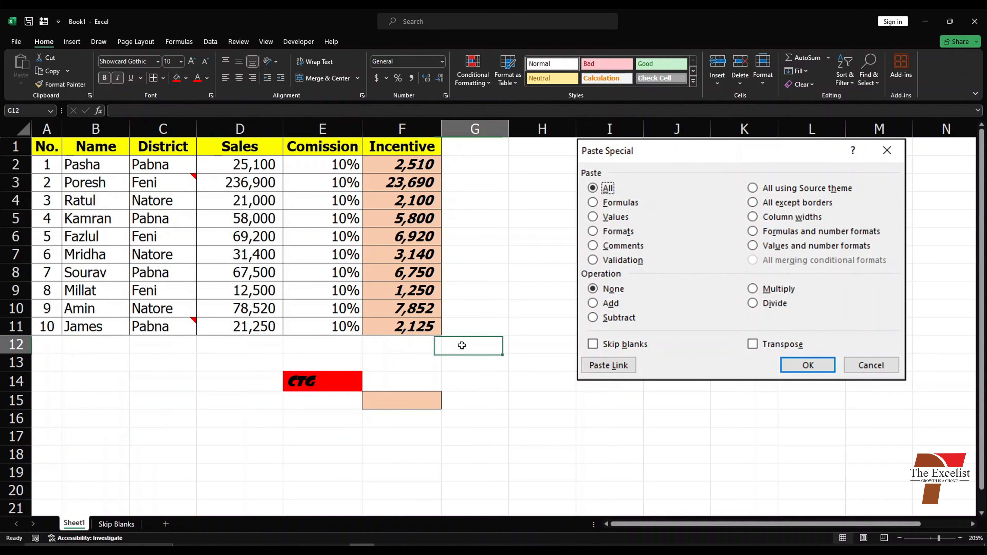
# Copy E14 and paste only its validation into B16 using Paste Special.
pyautogui.click(318, 383)
pyautogui.hotkey('ctrl', 'c')
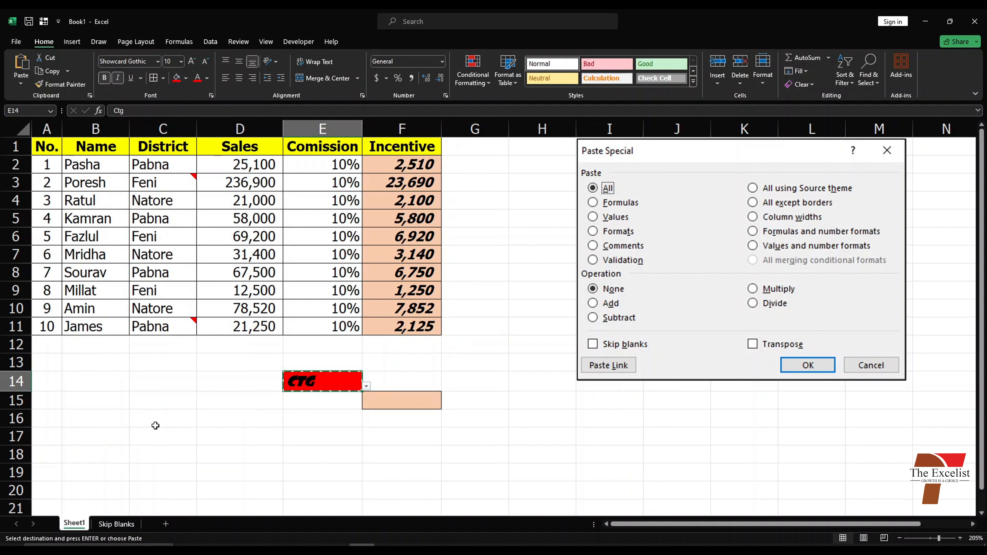
pyautogui.click(109, 420)
pyautogui.rightClick(109, 420)
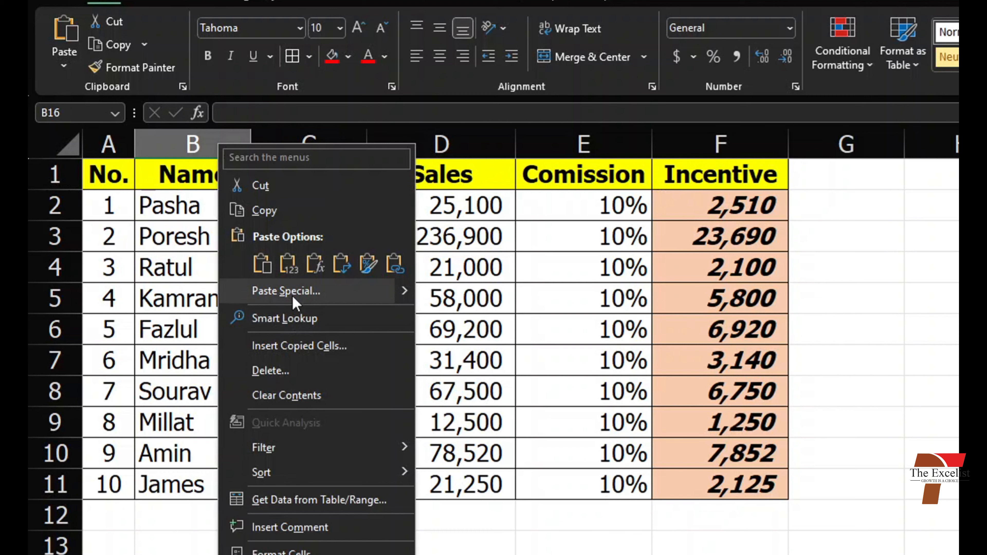
pyautogui.click(268, 292)
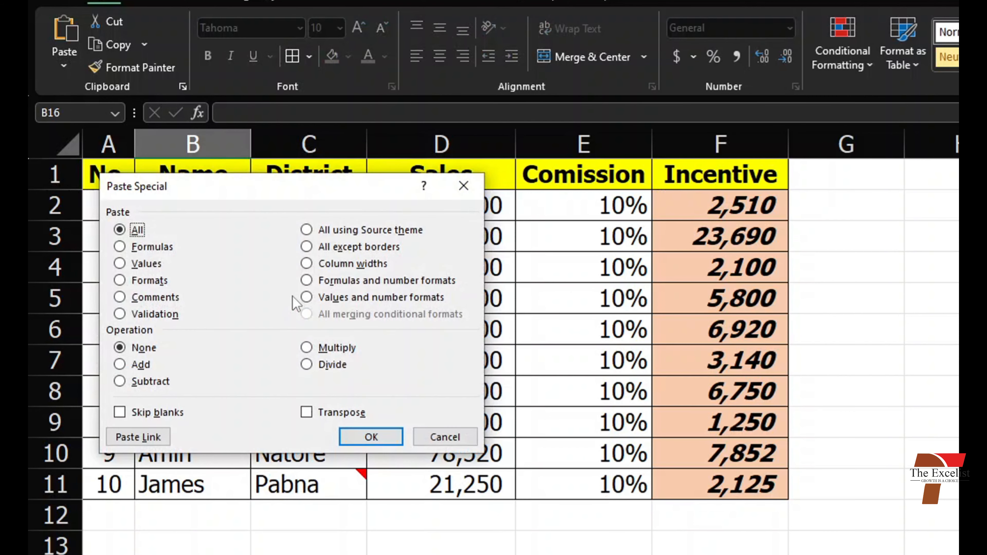
pyautogui.click(161, 319)
pyautogui.click(374, 438)
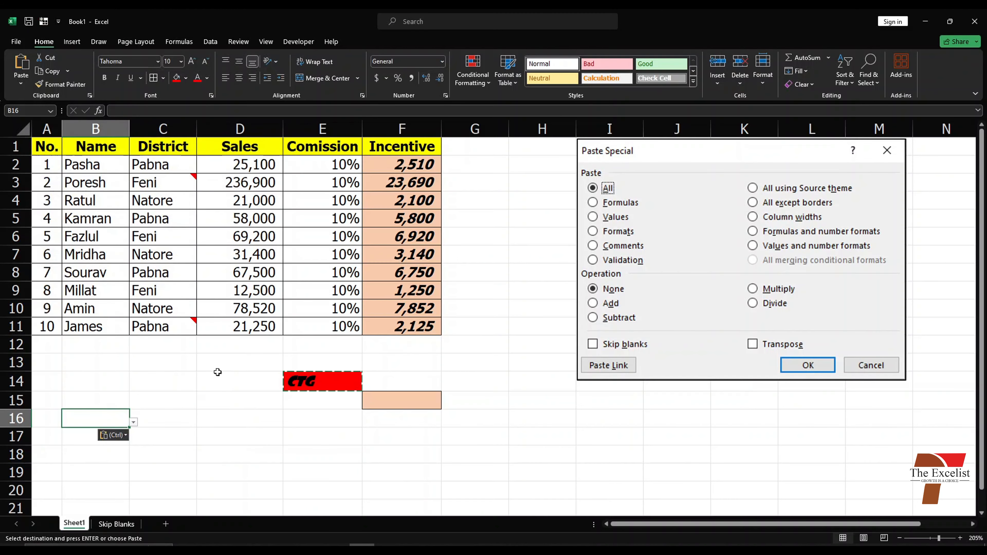
# Choose Ctg from the pasted validation list in B16, and check the cell's dropdown.
pyautogui.click(210, 417)
pyautogui.click(109, 416)
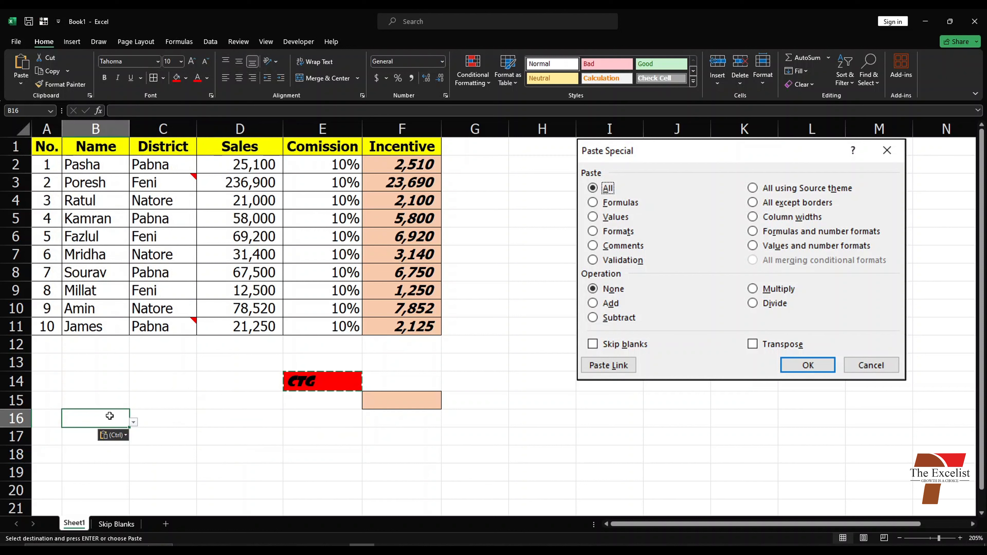
pyautogui.click(134, 422)
pyautogui.click(79, 446)
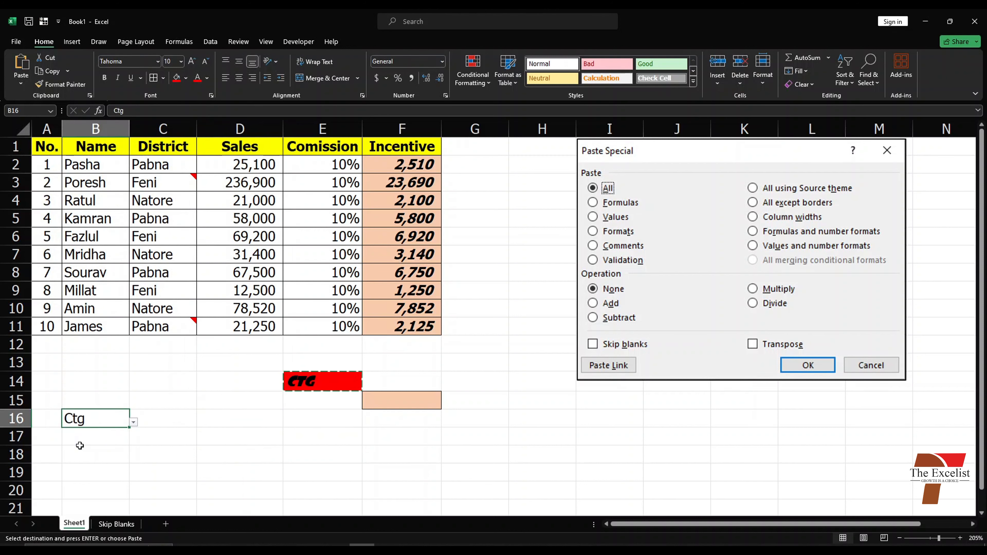
pyautogui.click(241, 414)
pyautogui.click(117, 418)
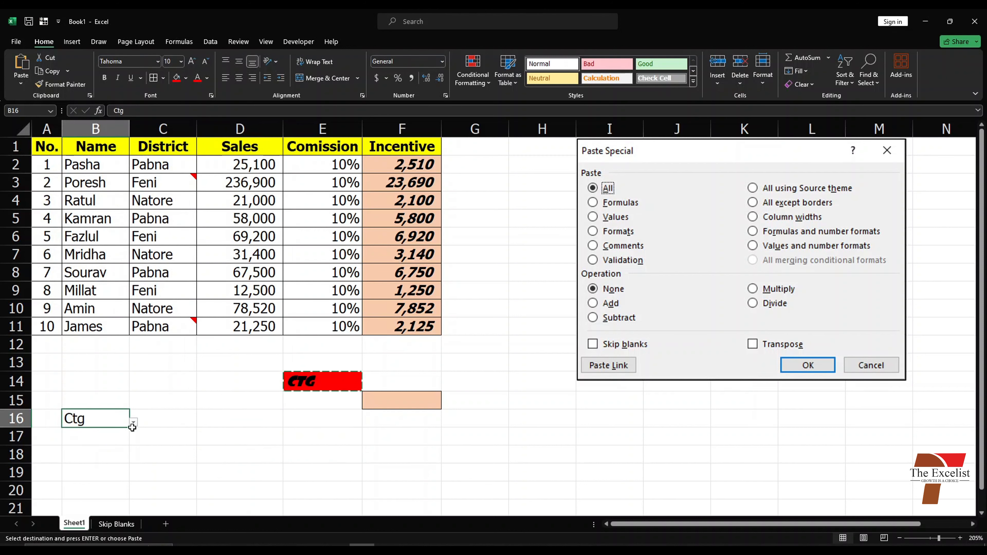